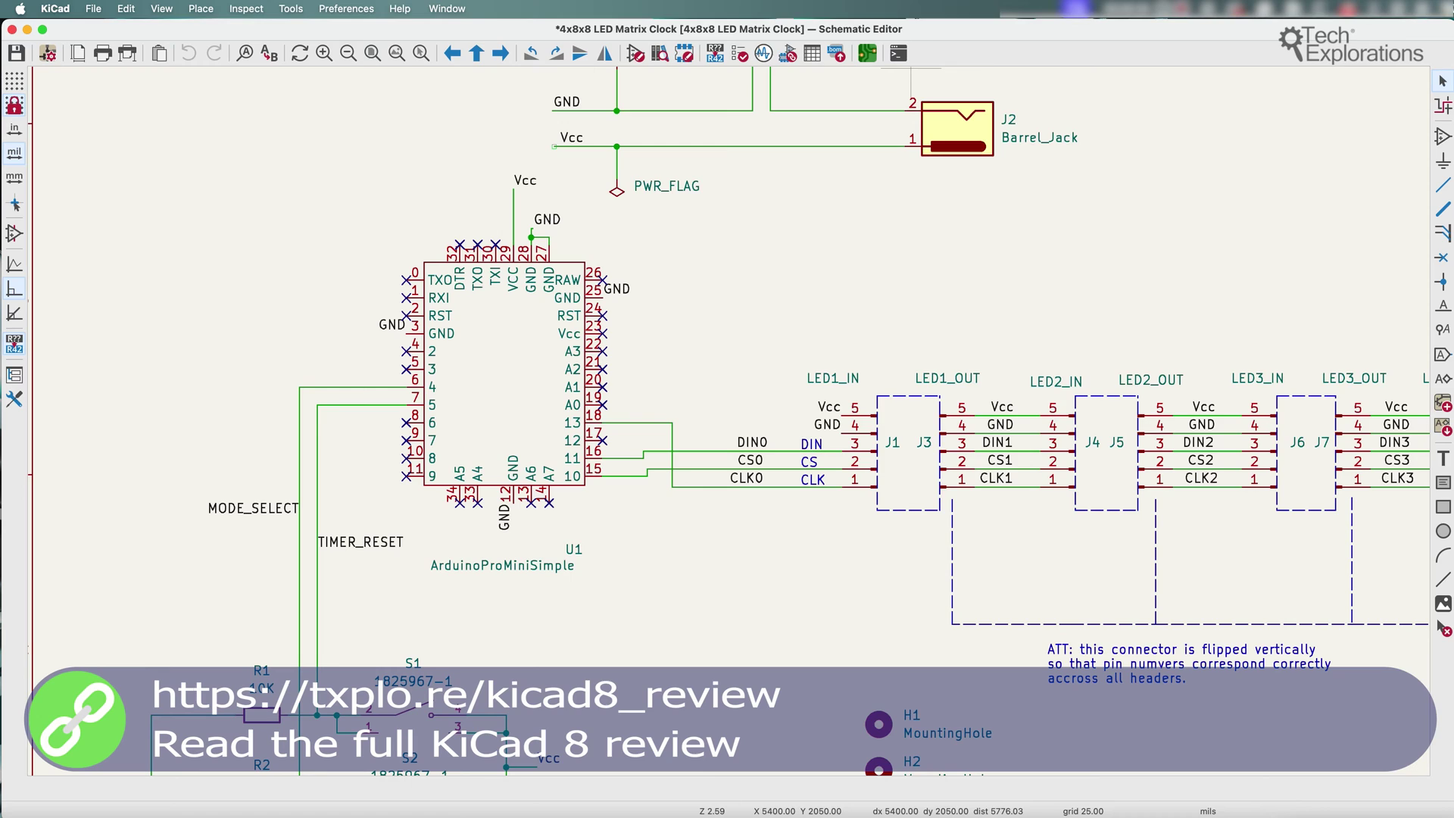
Open the LED Matrix Clock board in the PCB Editor, then bring the schematic back to the front
{"action": "left_click", "coordinate": [868, 53]}
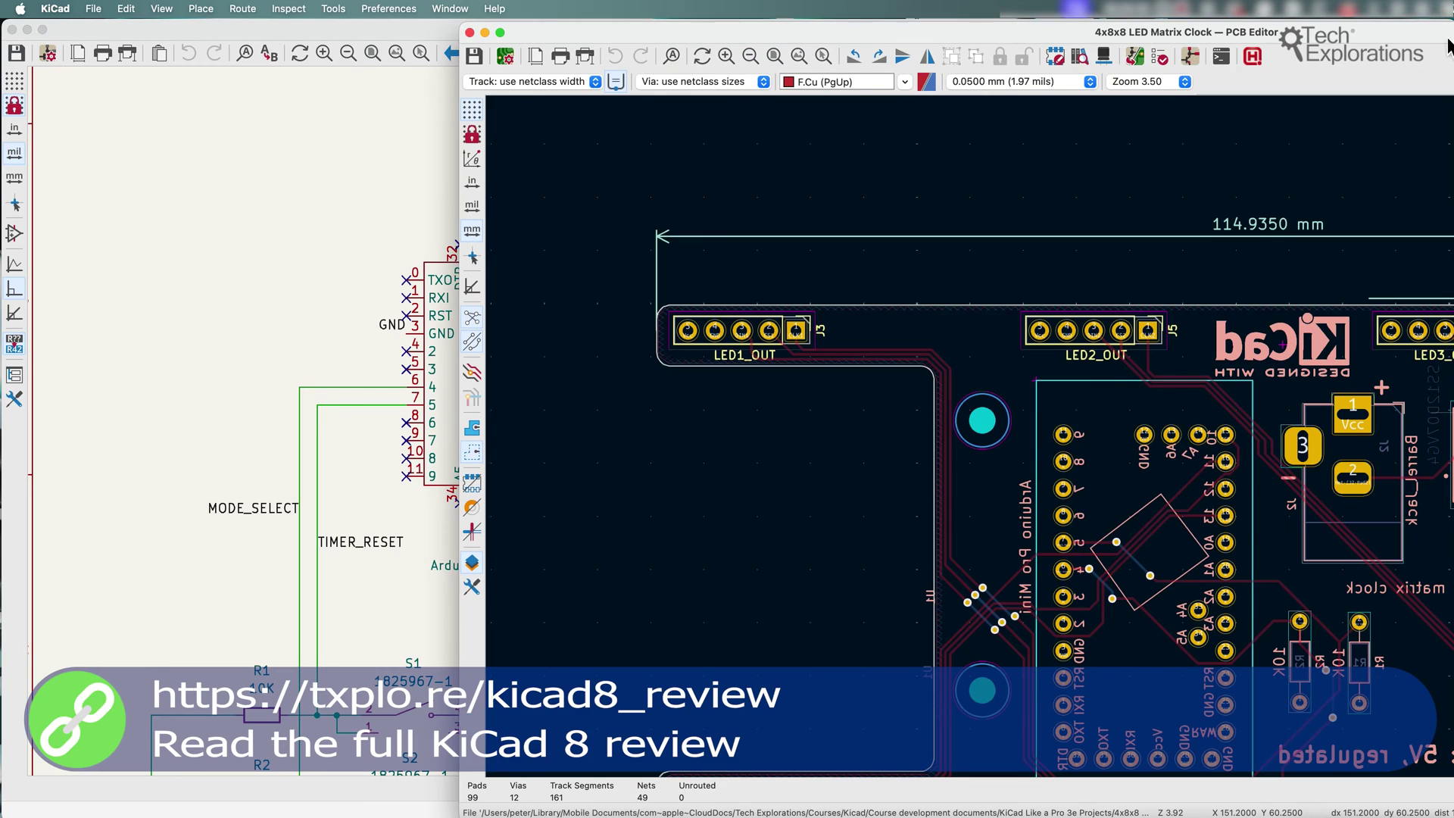
{"action": "left_click", "coordinate": [587, 30]}
{"action": "left_click", "coordinate": [433, 39]}
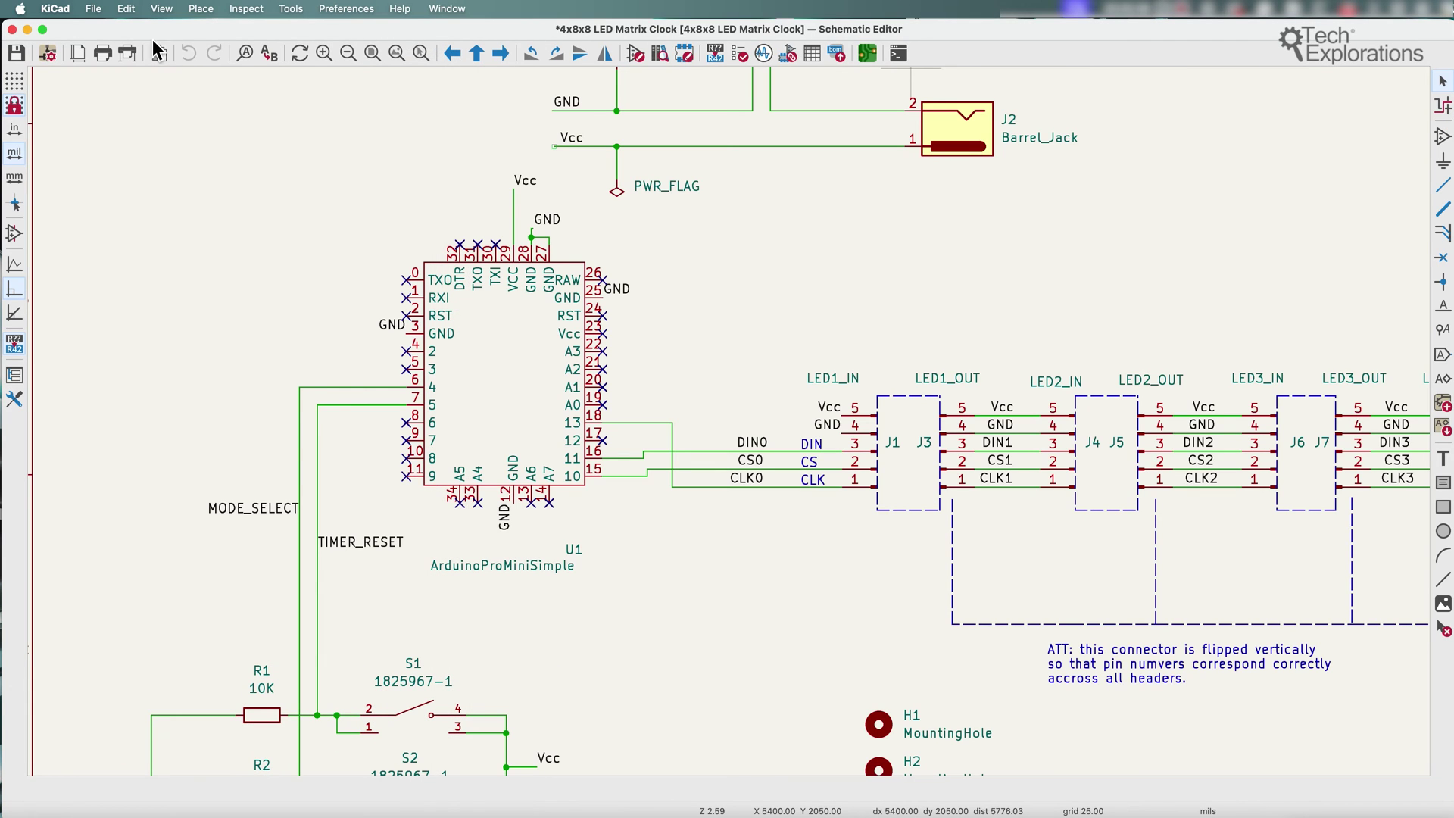
Show the schematic's Net Classes setup with SPI_CLK selected, then switch to the PCB Editor
{"action": "left_click", "coordinate": [48, 55]}
{"action": "left_click", "coordinate": [206, 388]}
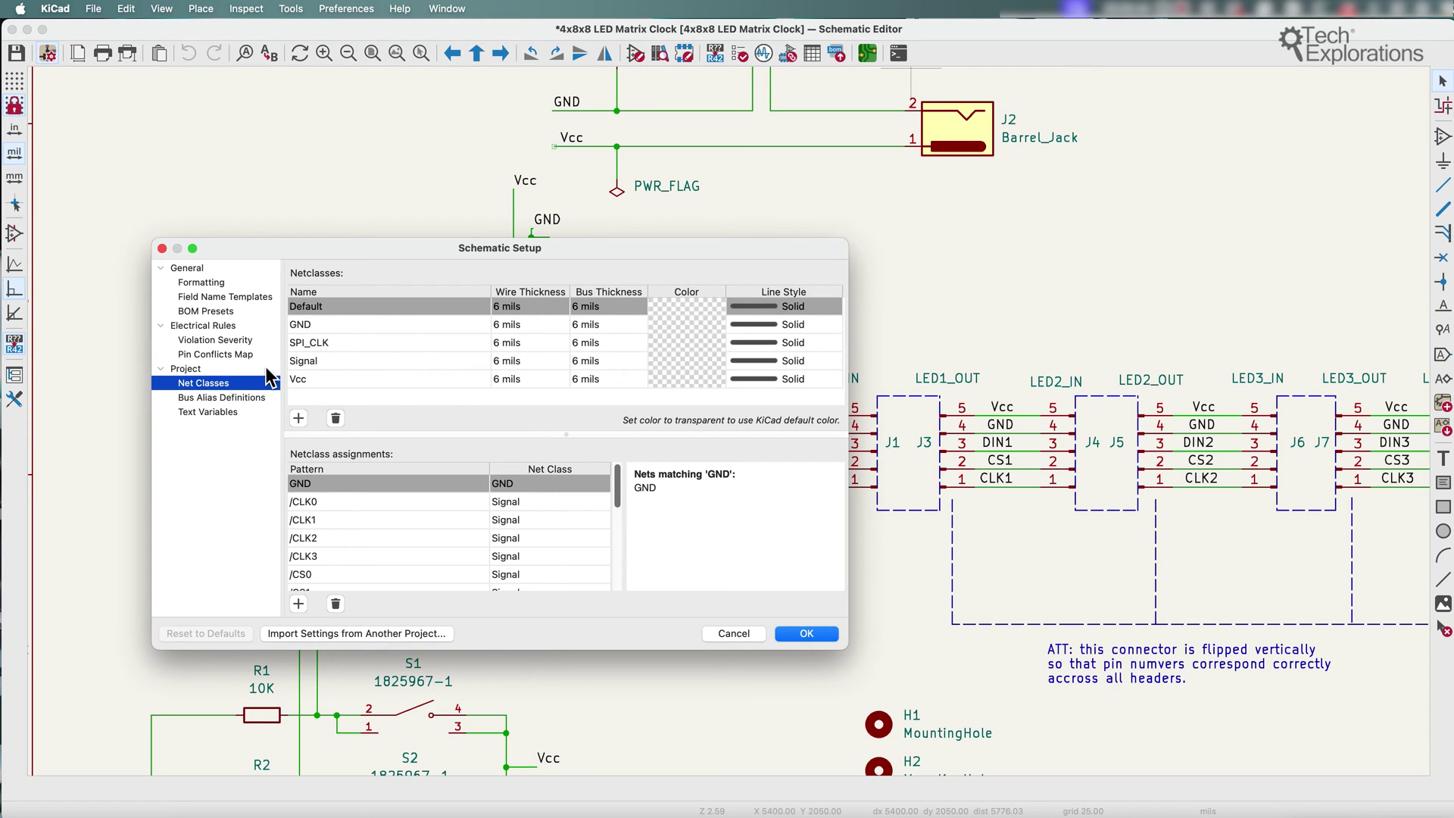
{"action": "left_click", "coordinate": [326, 344]}
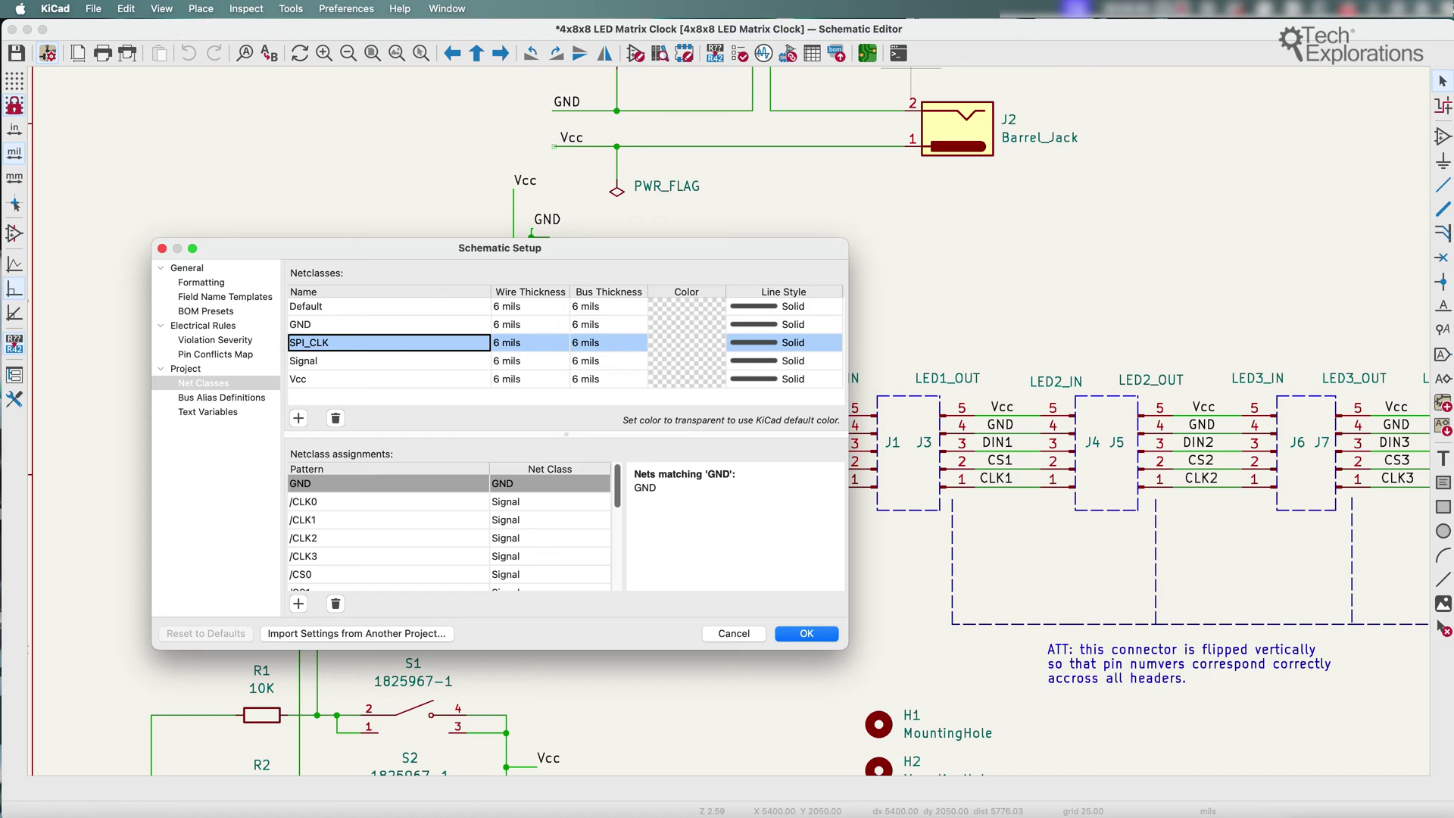
{"action": "key", "text": "super+Tab"}
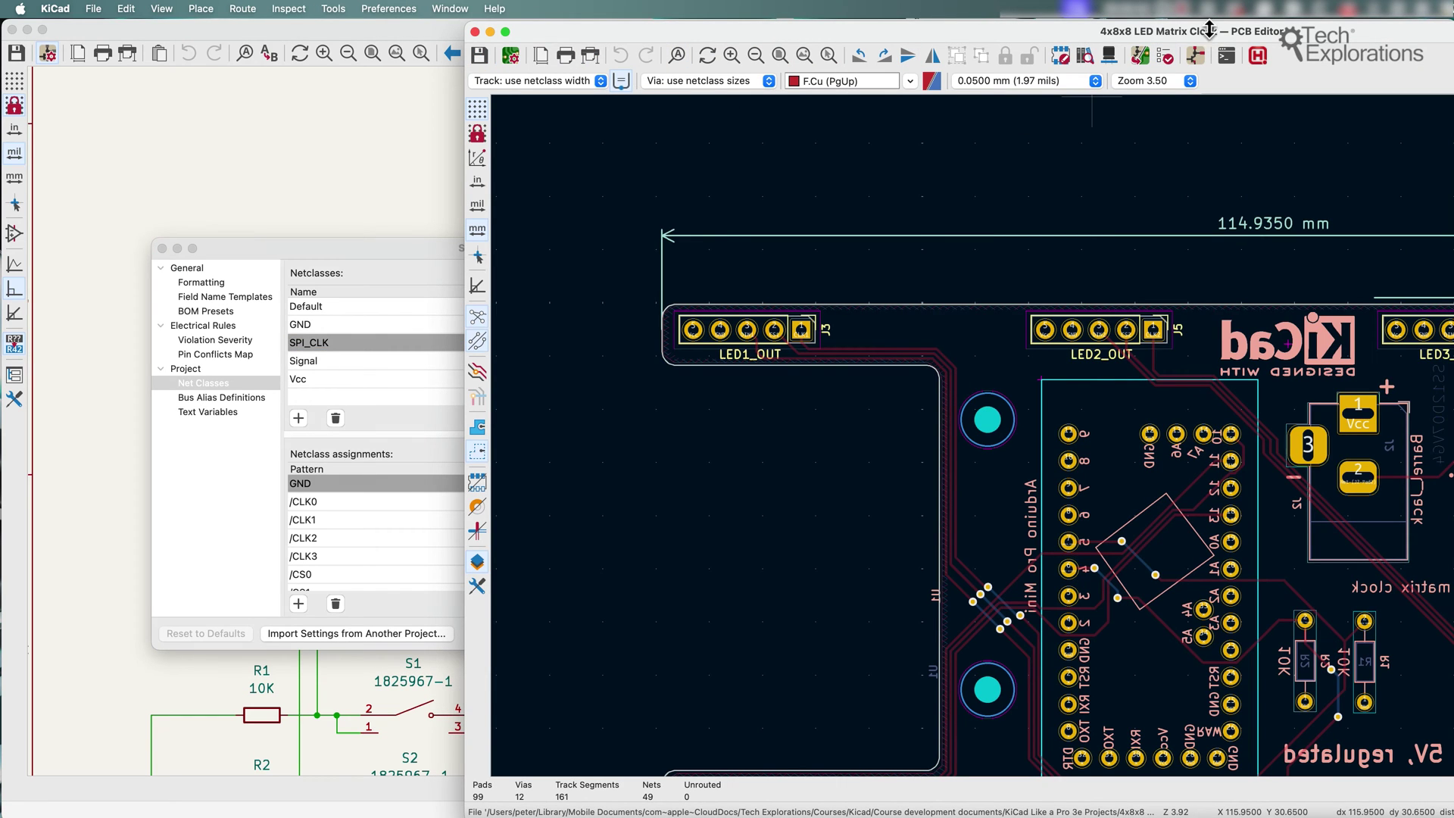
Compare the board's net classes with the schematic's, then close both setup dialogs
{"action": "left_click", "coordinate": [511, 57]}
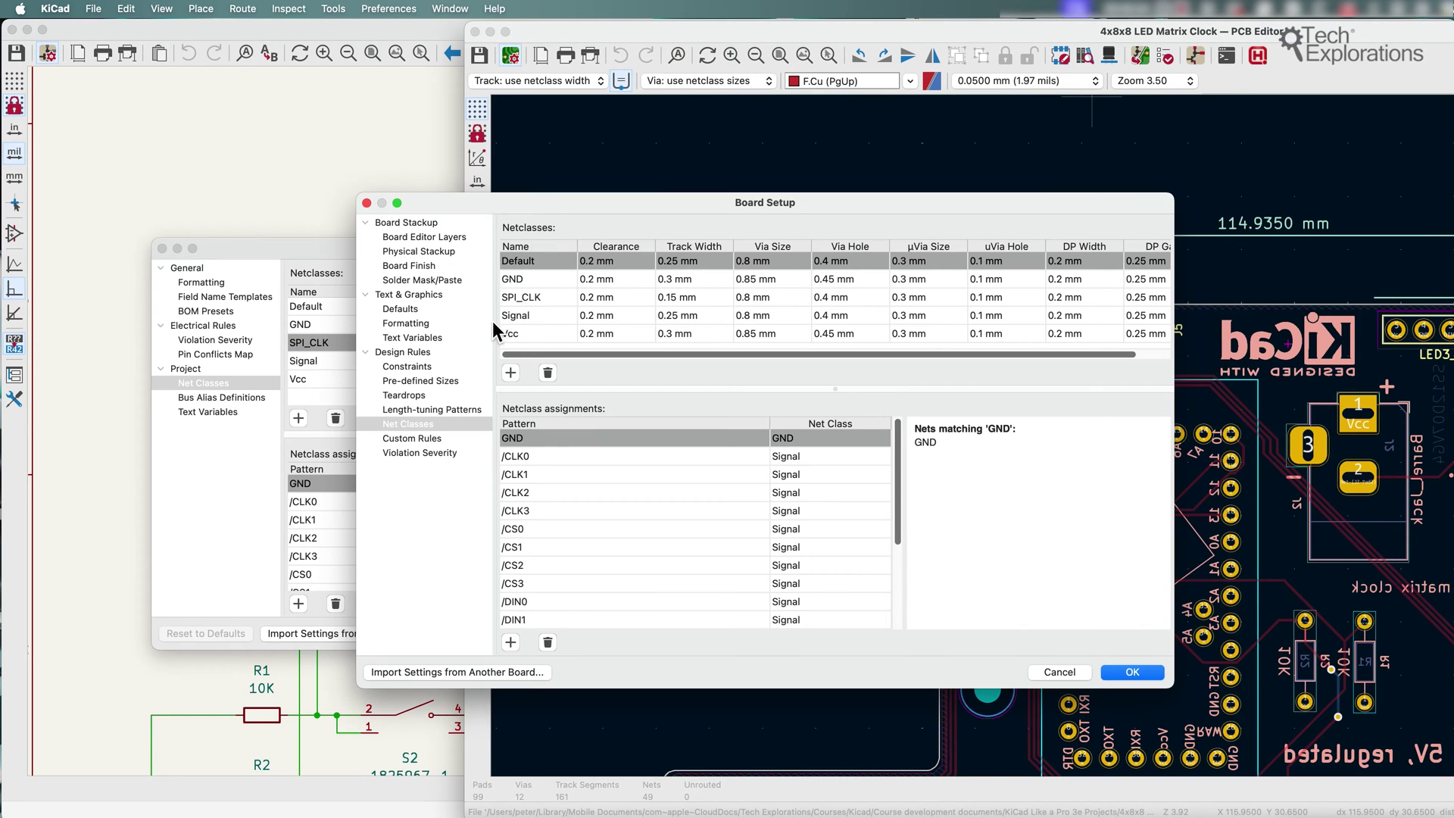
{"action": "left_click_drag", "start_coordinate": [549, 203], "coordinate": [670, 174]}
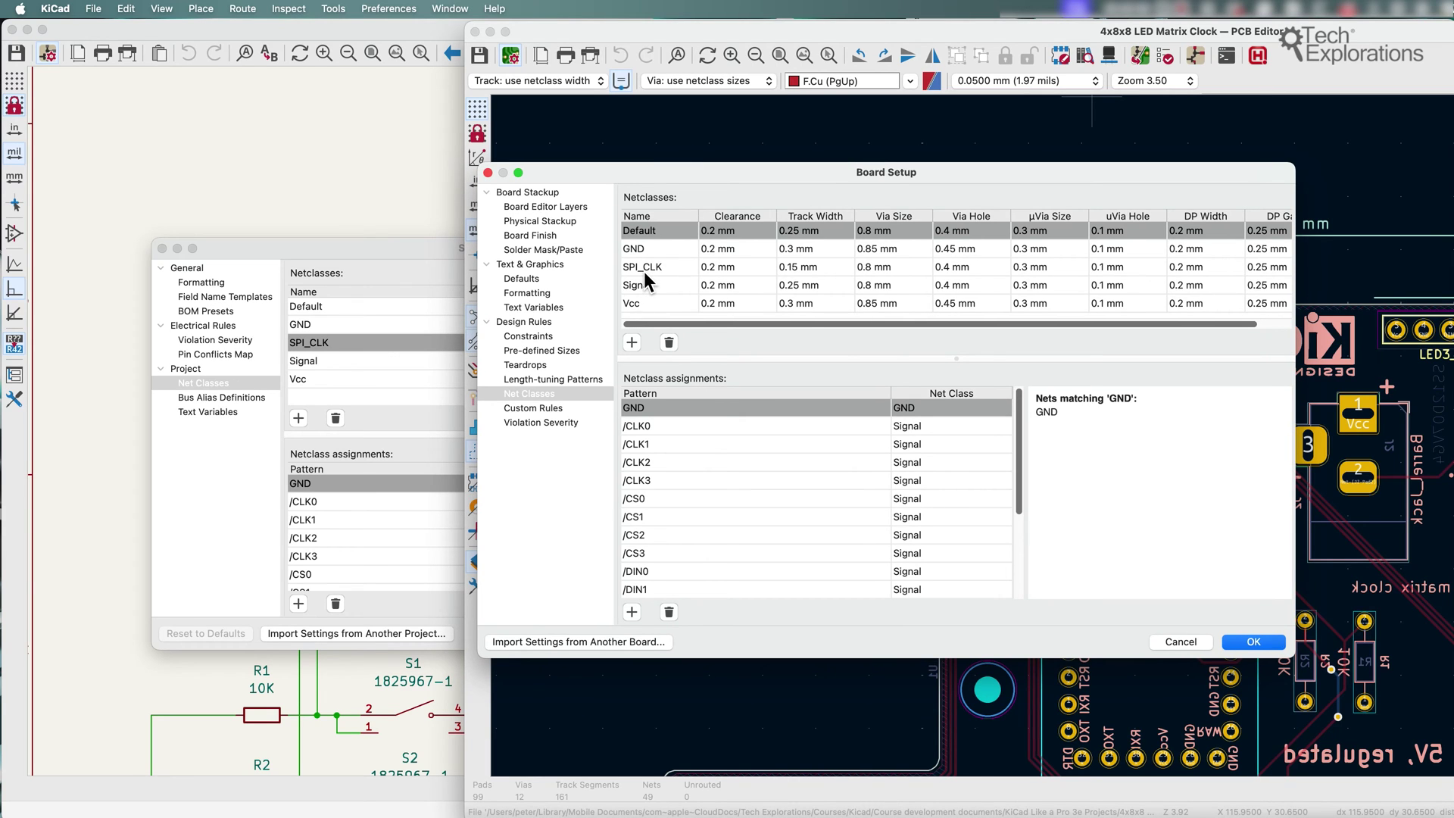
{"action": "left_click", "coordinate": [356, 347]}
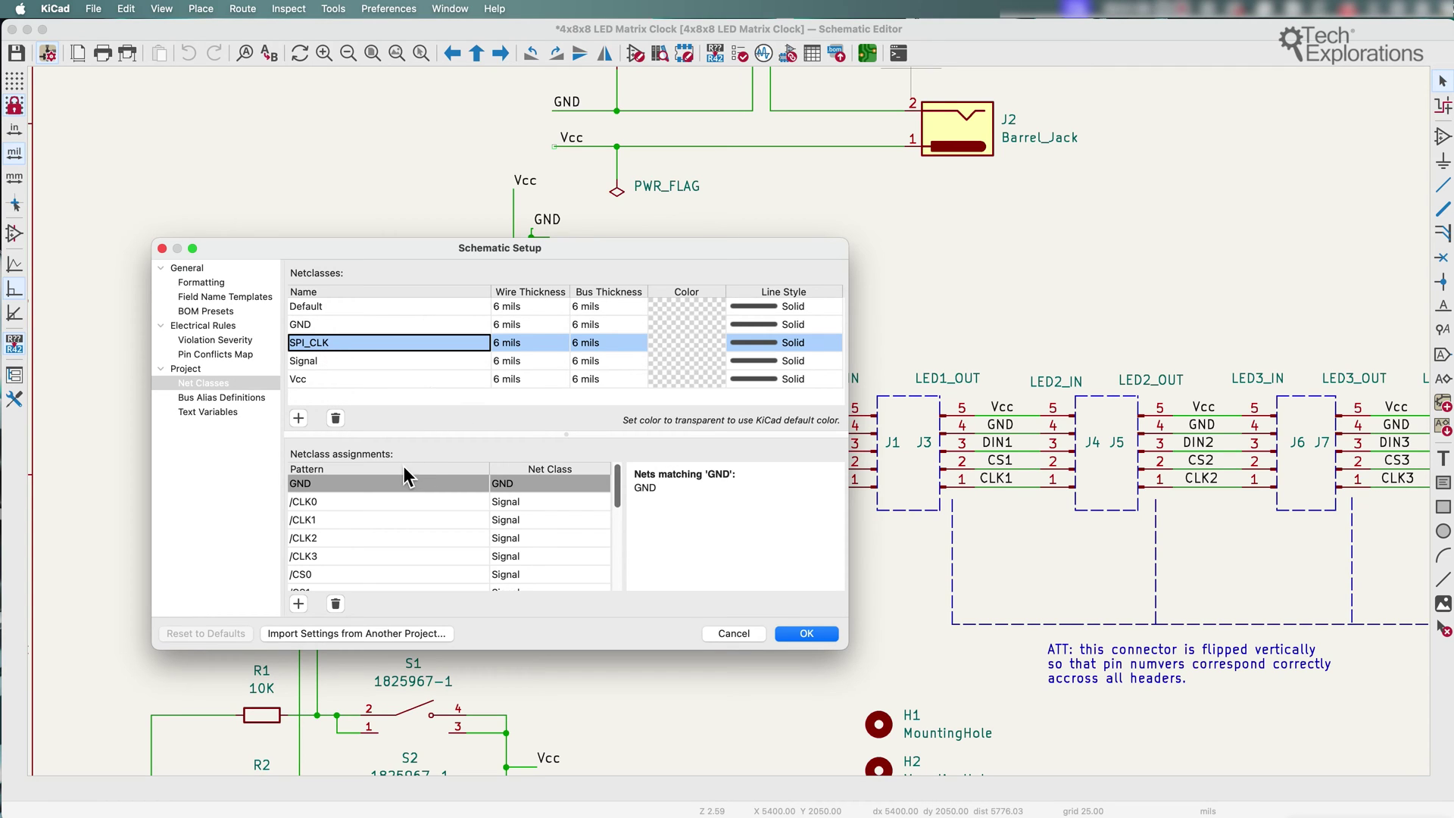
{"action": "left_click", "coordinate": [335, 418]}
{"action": "left_click", "coordinate": [807, 633]}
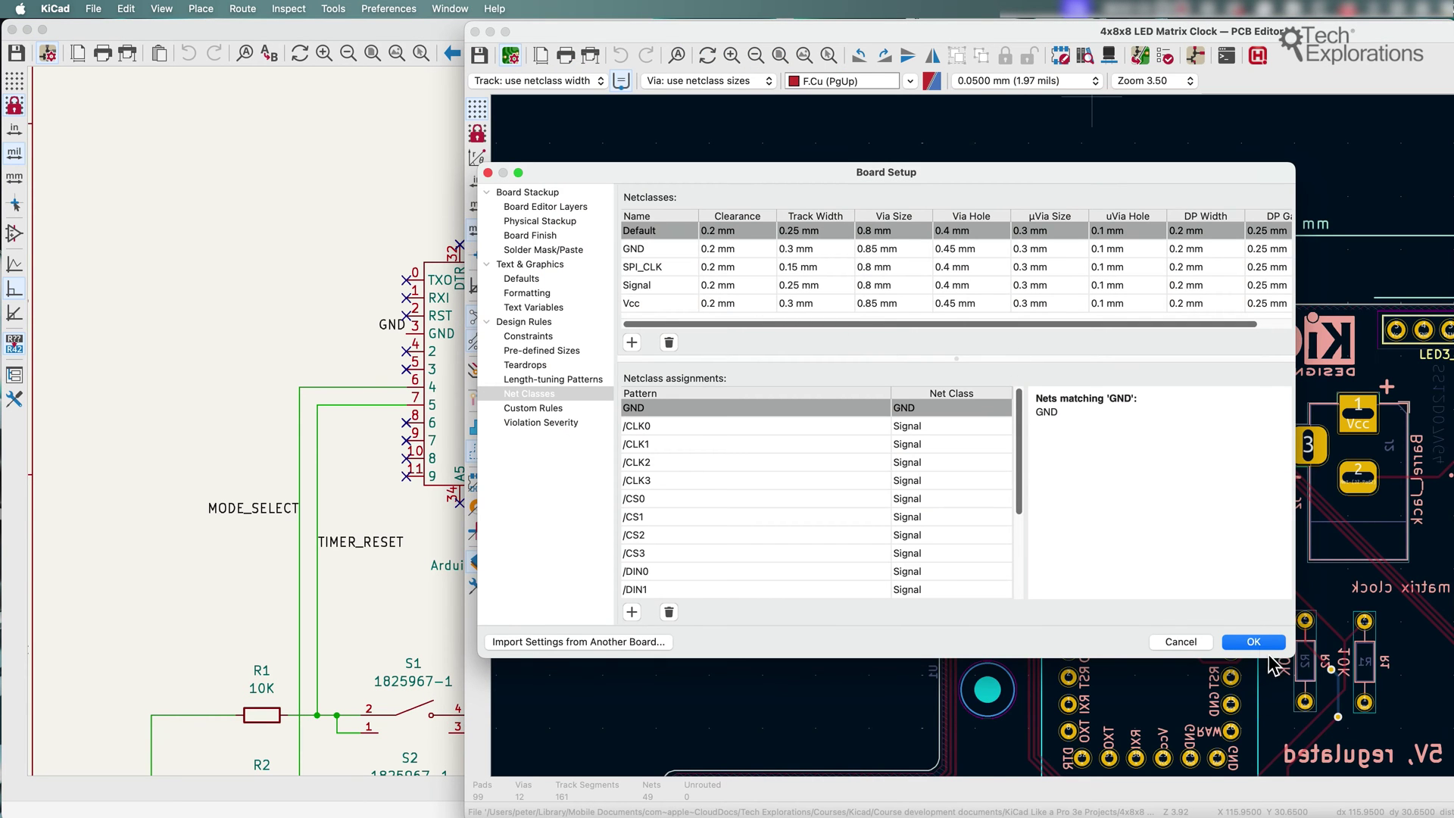
{"action": "left_click", "coordinate": [1257, 642]}
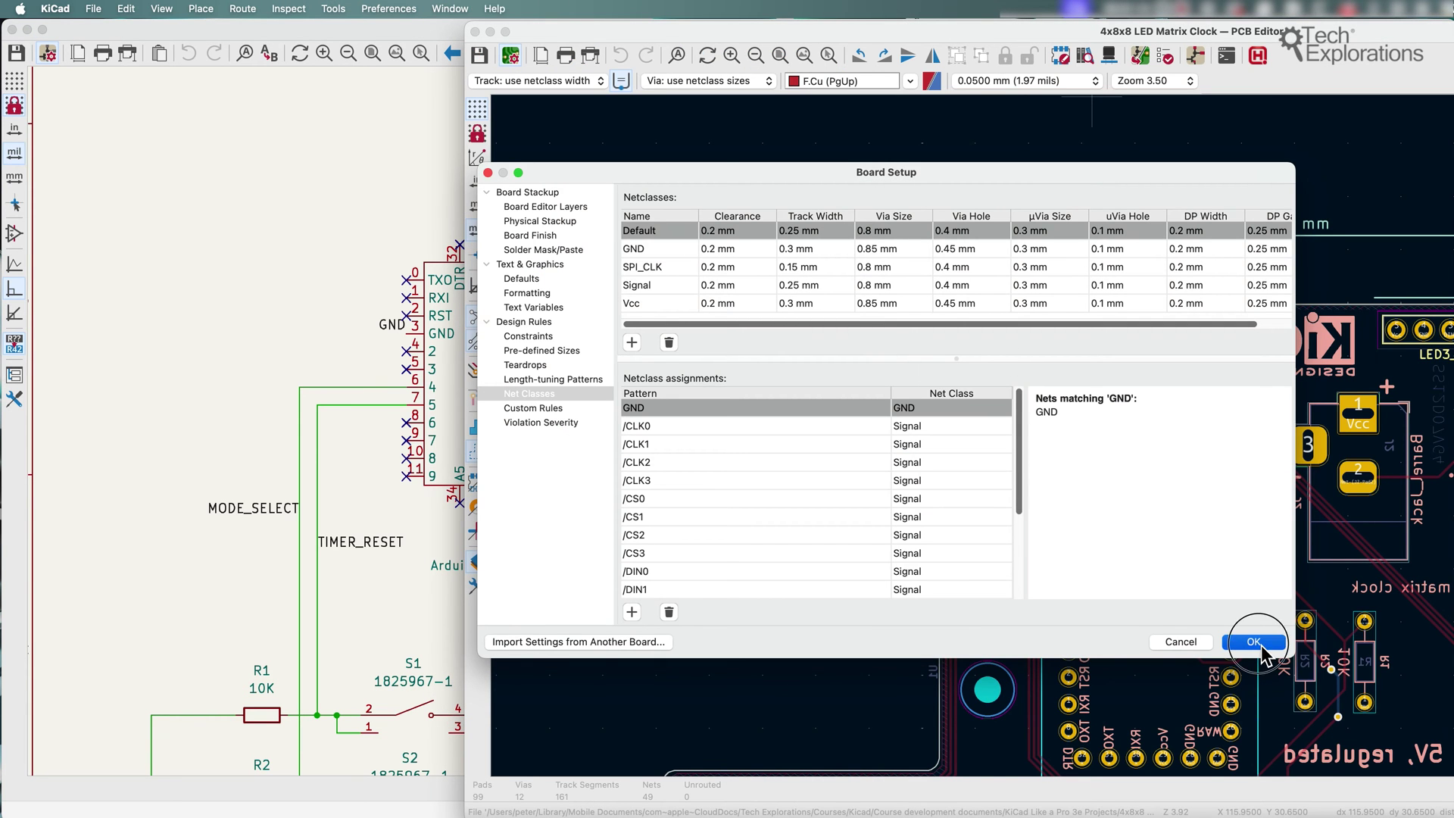
{"action": "left_click", "coordinate": [1251, 646]}
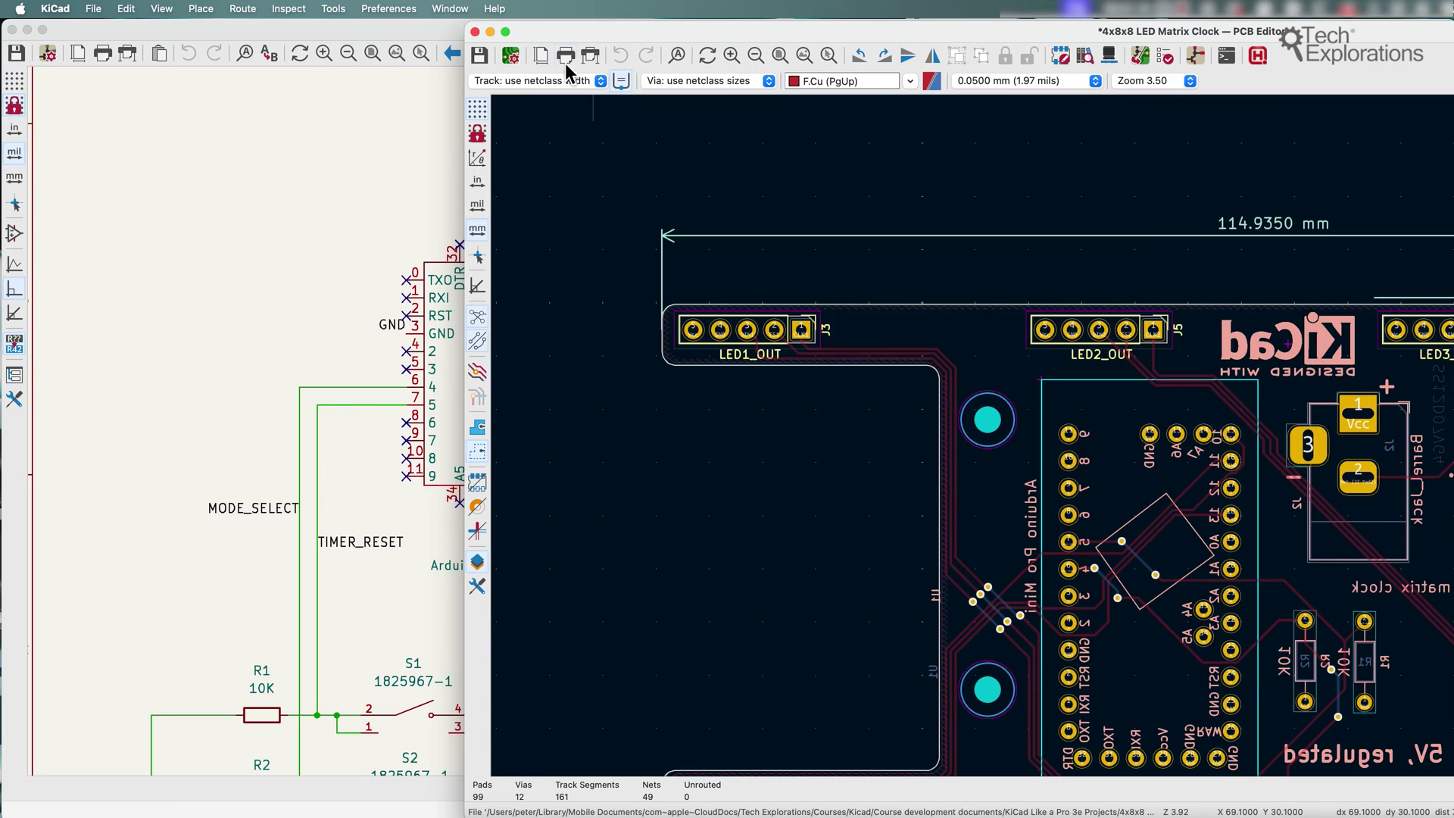
Delete the SPI_CLK row from the board's Net Classes
{"action": "left_click", "coordinate": [513, 57]}
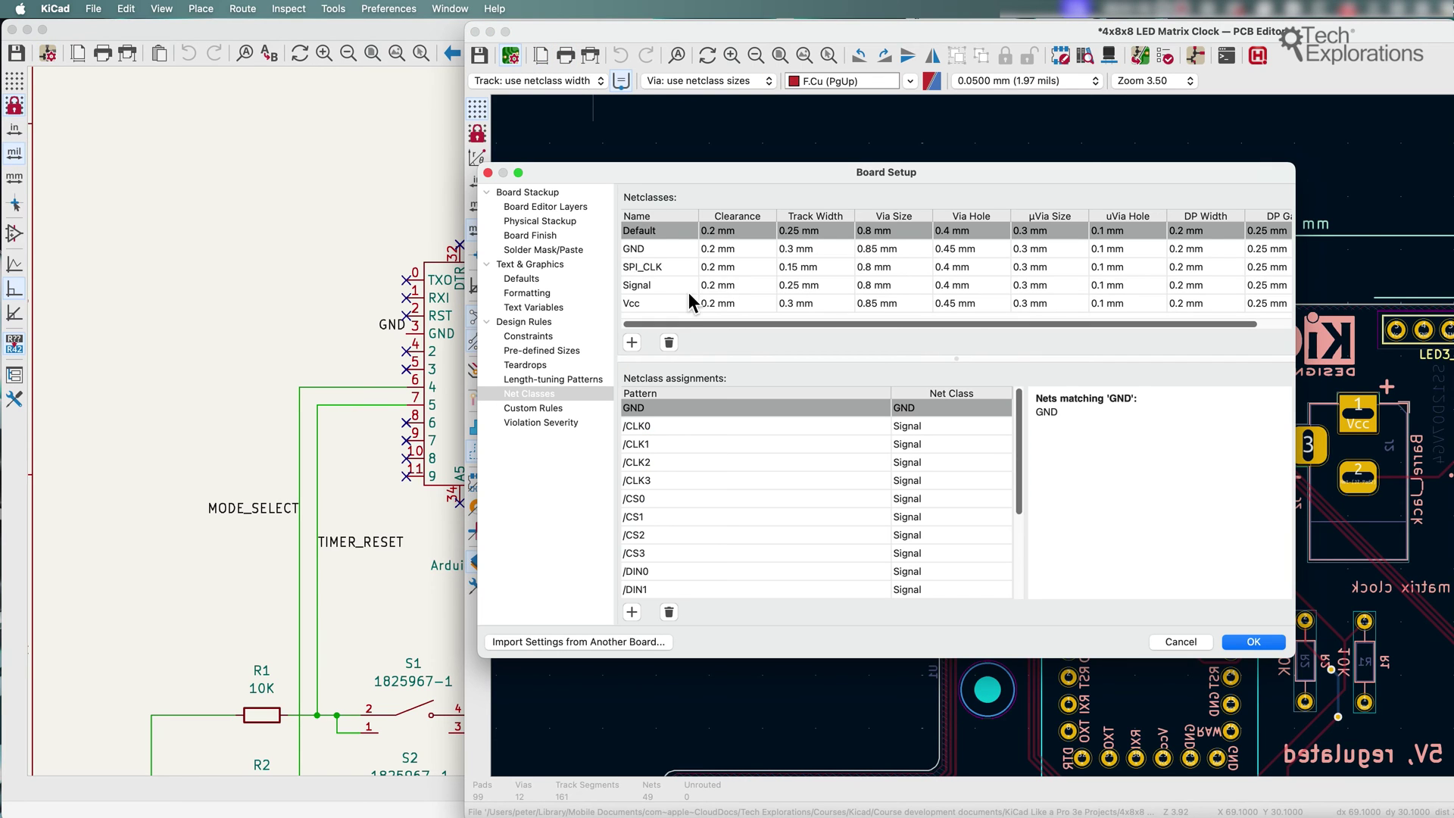
{"action": "double_click", "coordinate": [682, 267]}
{"action": "left_click", "coordinate": [670, 341]}
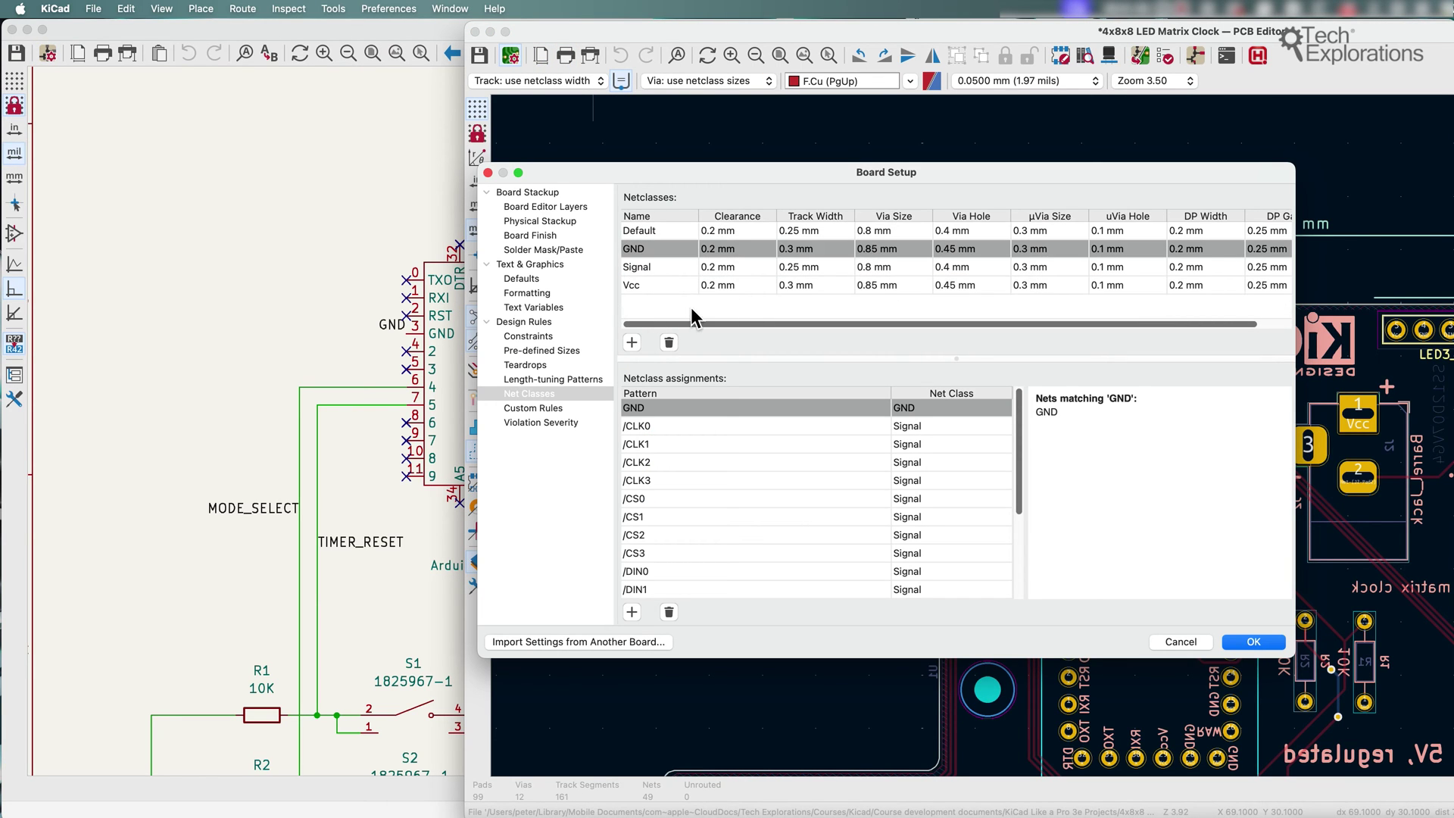
Confirm the deletion, reopen the board's Net Classes, and leave /CLK3 assigned to Signal
{"action": "left_click", "coordinate": [1253, 641]}
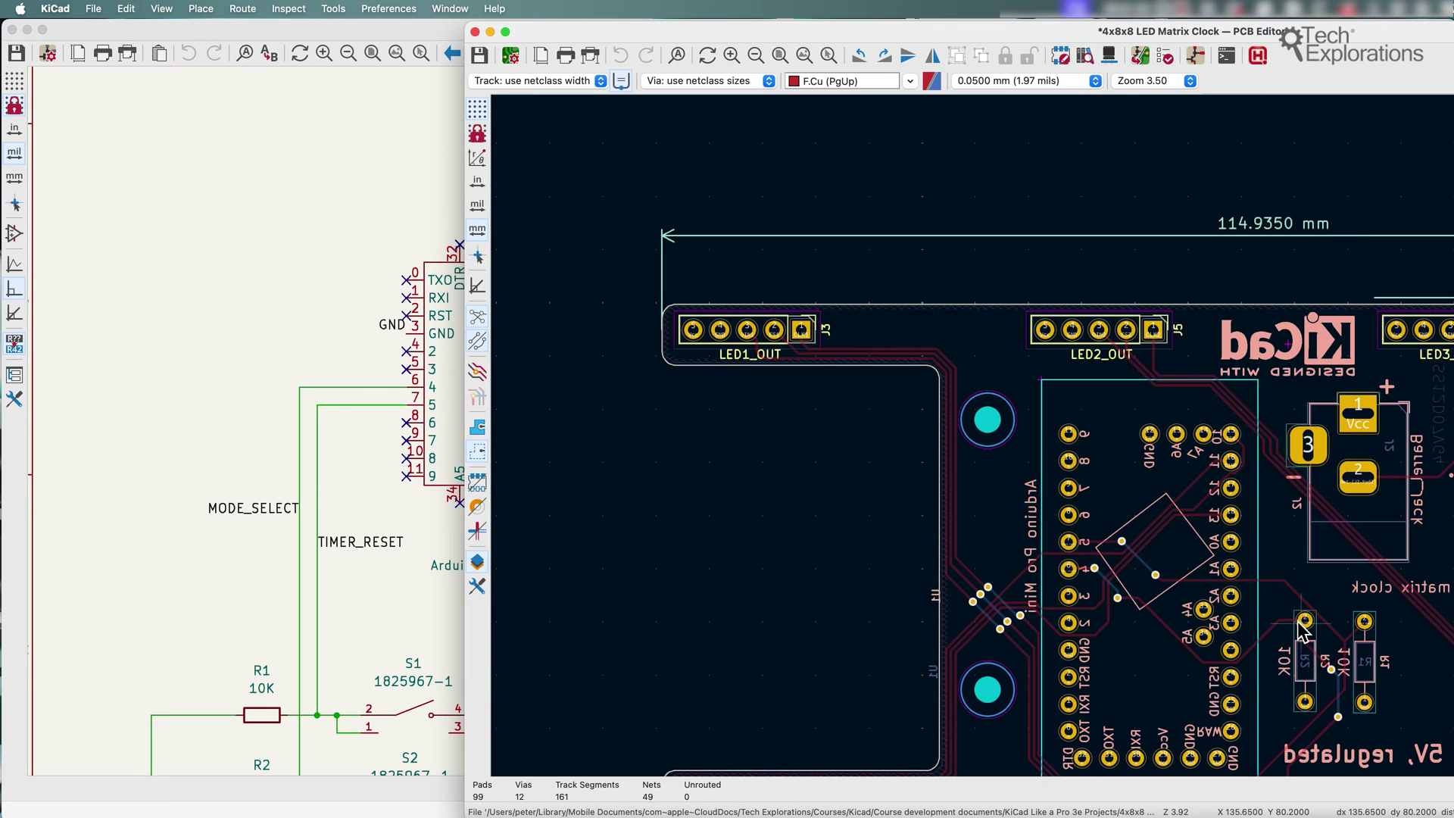
{"action": "left_click", "coordinate": [512, 59]}
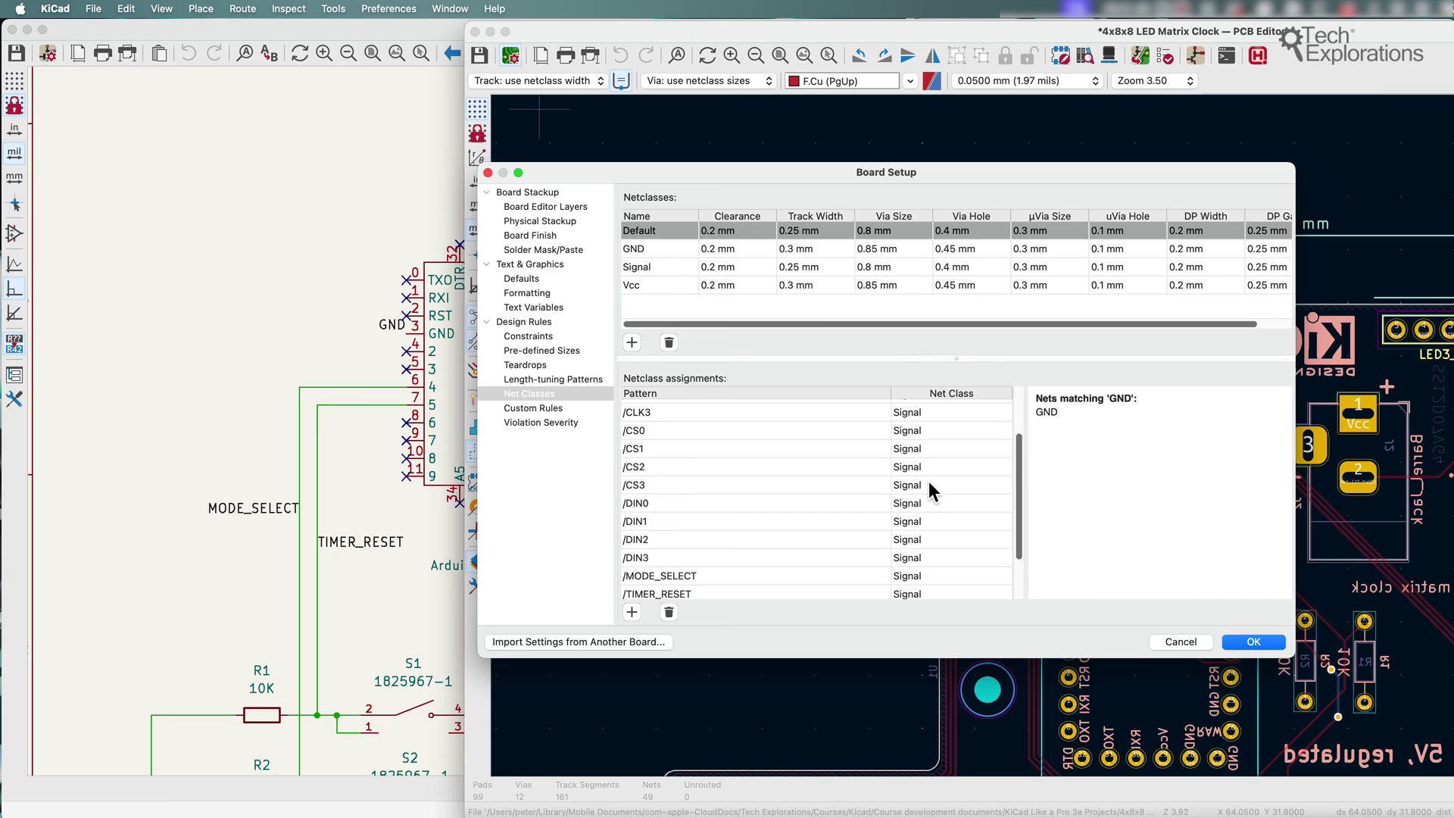
{"action": "left_click", "coordinate": [928, 480]}
{"action": "left_click", "coordinate": [924, 483]}
{"action": "key", "text": "Escape"}
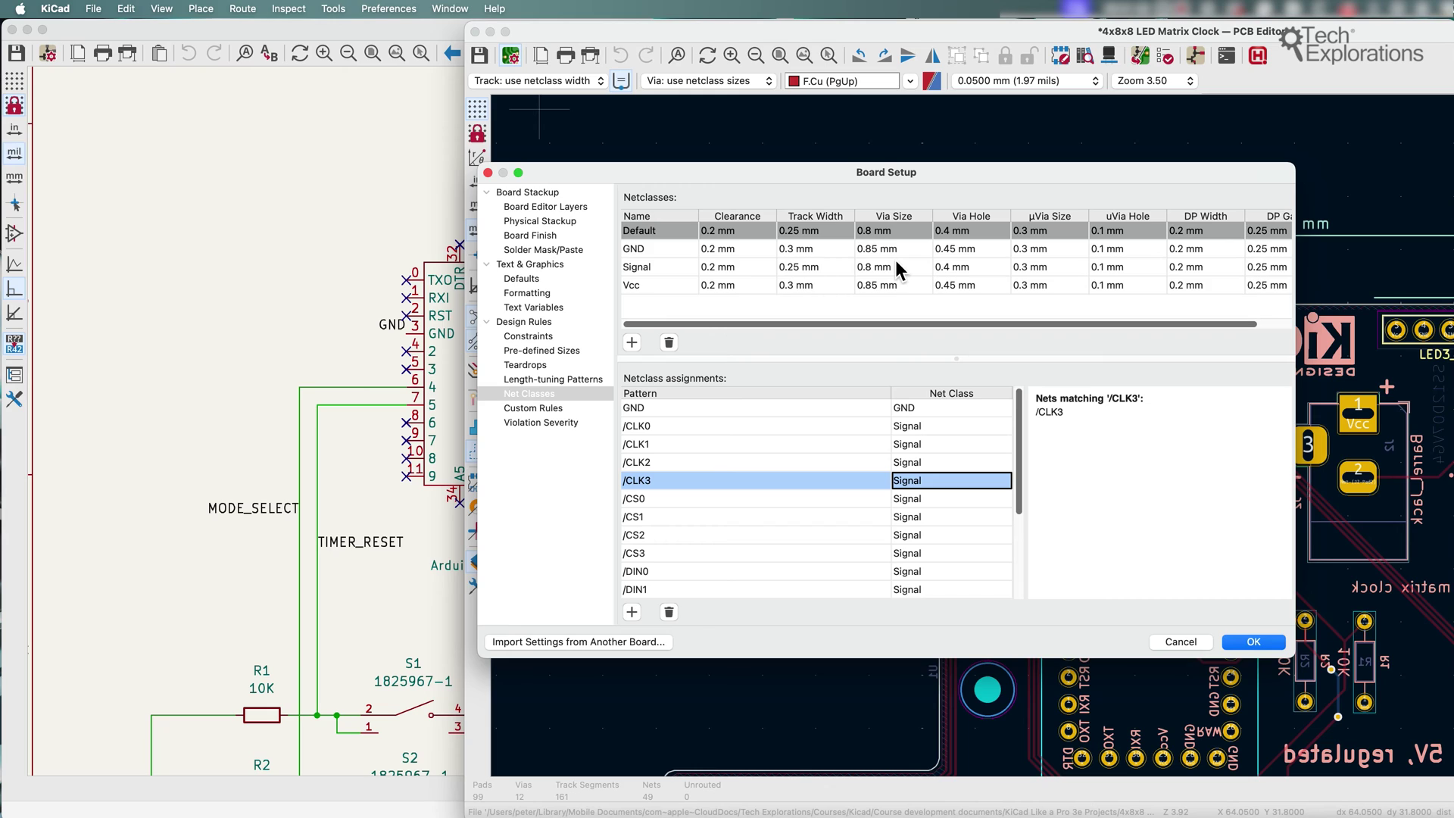
Add a new SPI_CLK net class with a 0.15 mm track width
{"action": "left_click", "coordinate": [631, 342]}
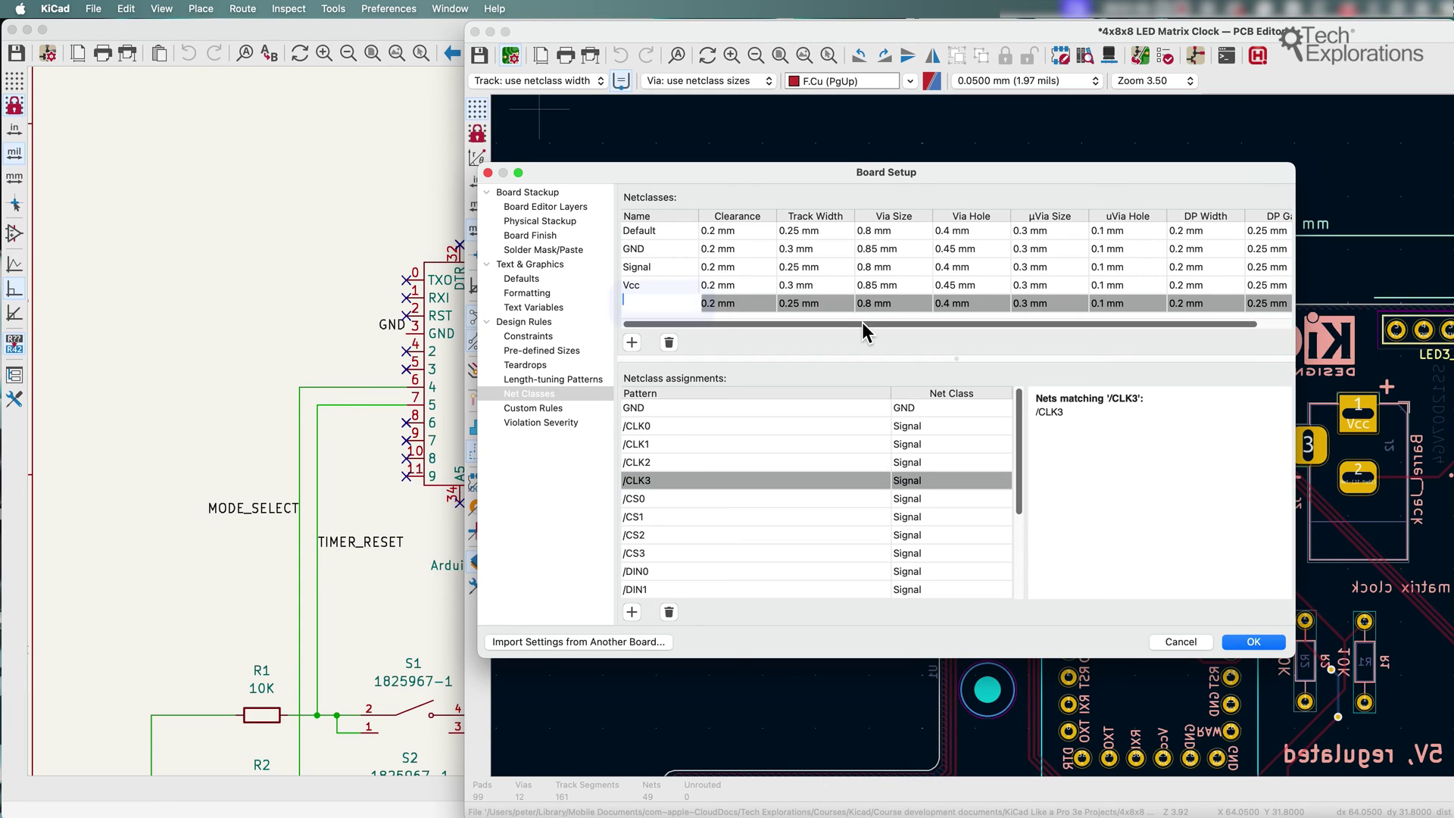
{"action": "type", "text": "SPI"}
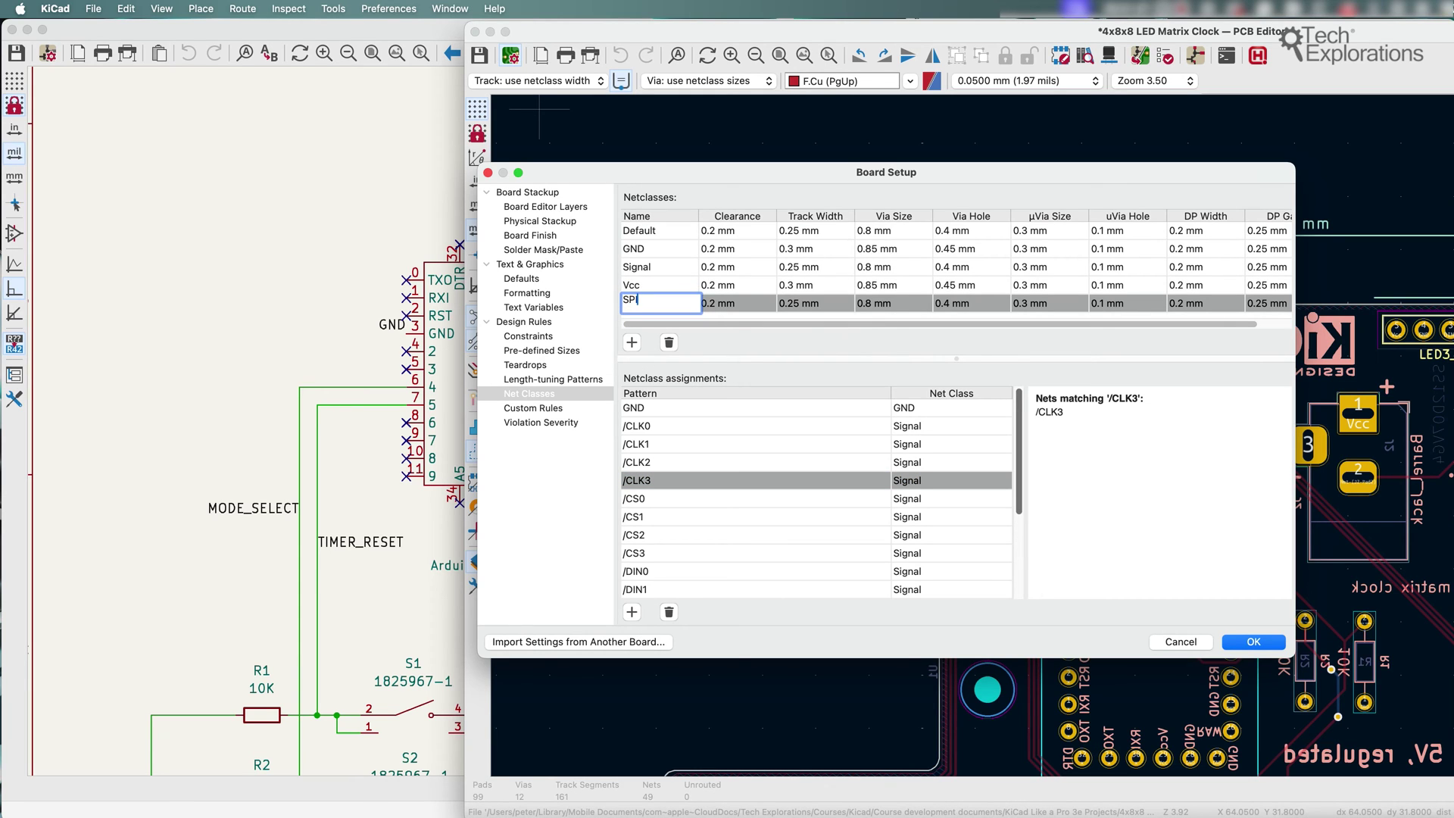
{"action": "type", "text": "_CLK"}
{"action": "left_click", "coordinate": [788, 301]}
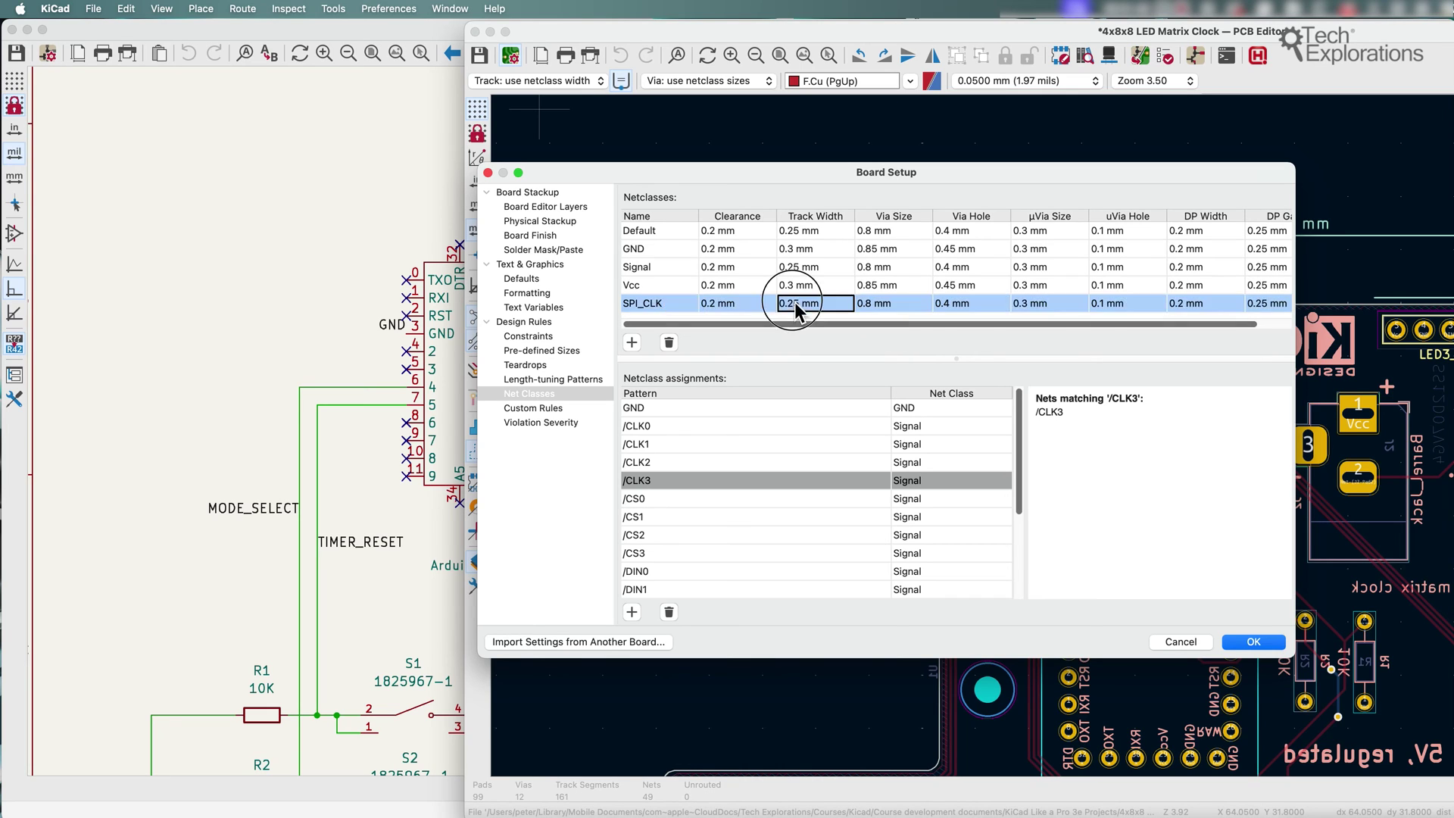
{"action": "left_click", "coordinate": [790, 301]}
{"action": "key", "text": "BackSpace"}
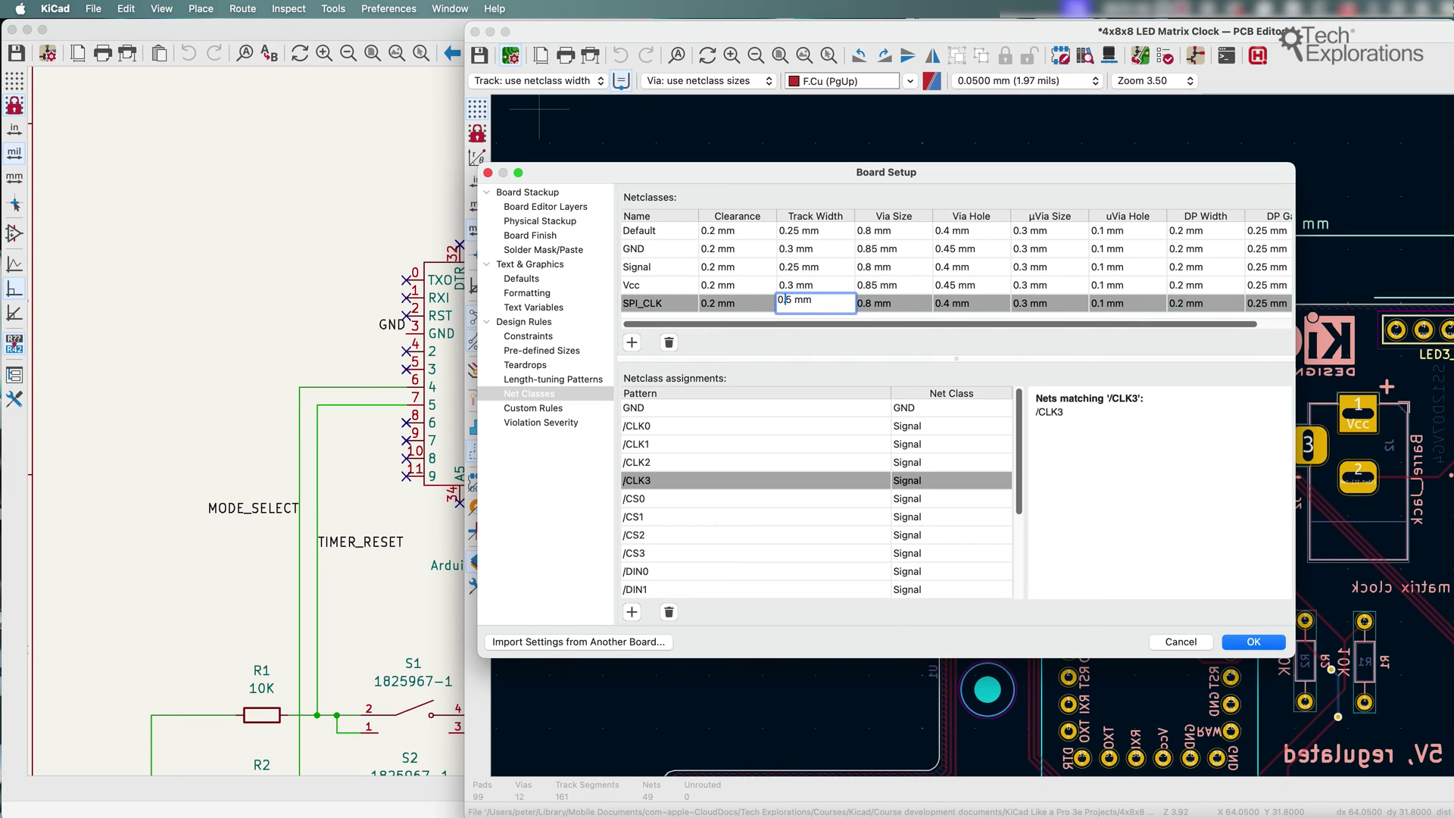
{"action": "type", "text": "1"}
{"action": "key", "text": "Return"}
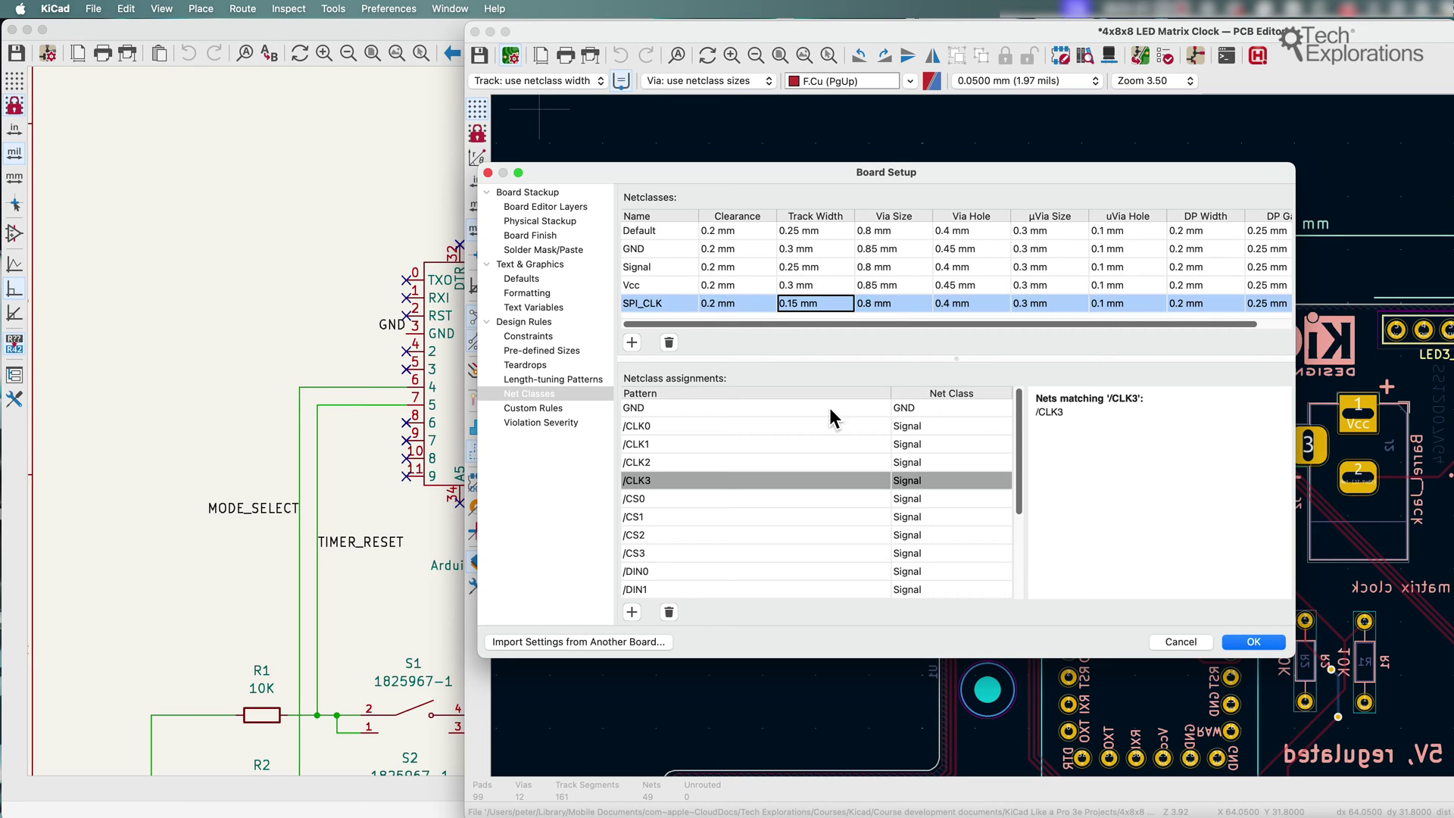
Apply the board net class changes, then view the schematic's SPI_CLK class without renaming it
{"action": "left_click", "coordinate": [1253, 641]}
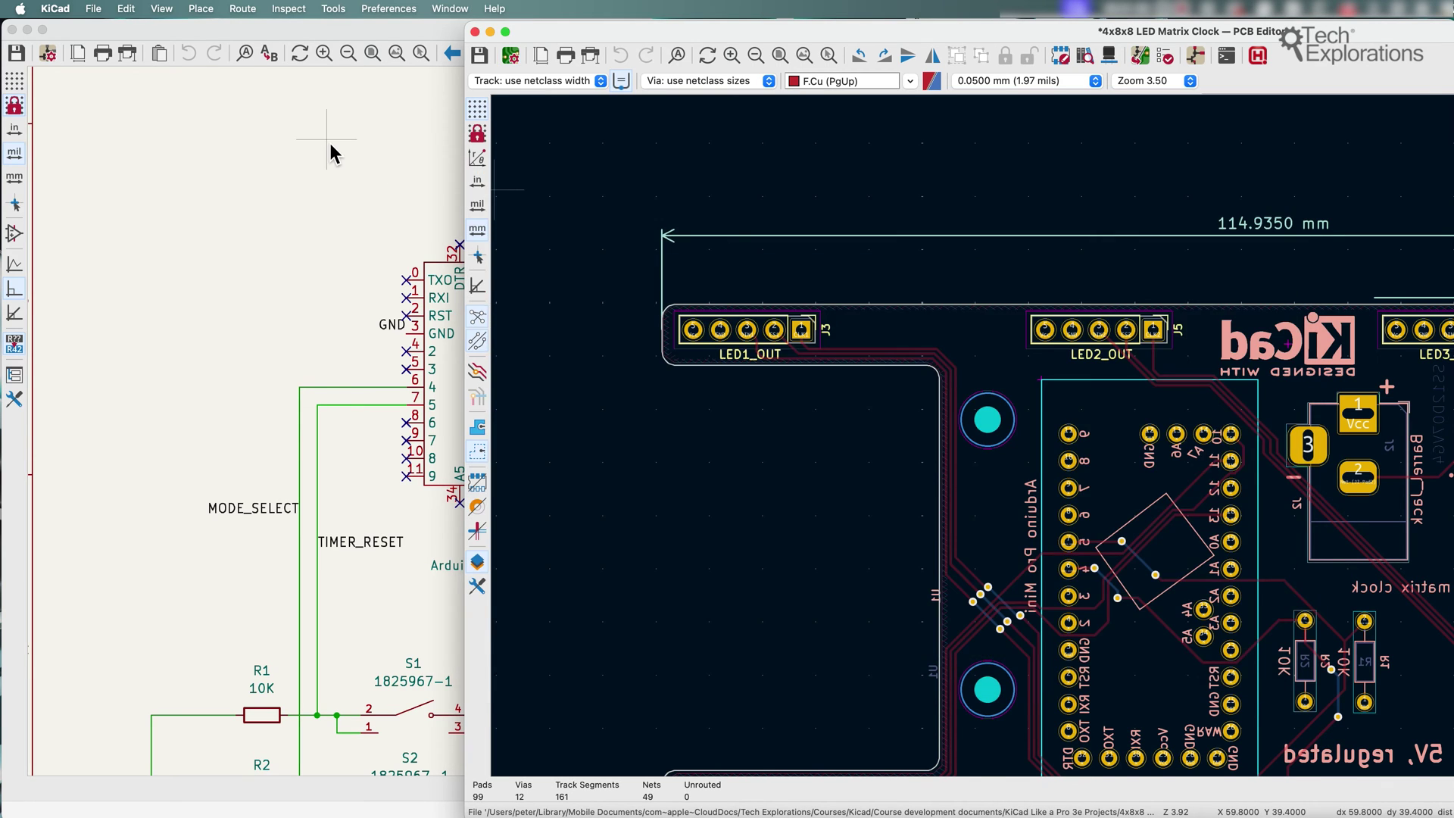
{"action": "left_click", "coordinate": [333, 154]}
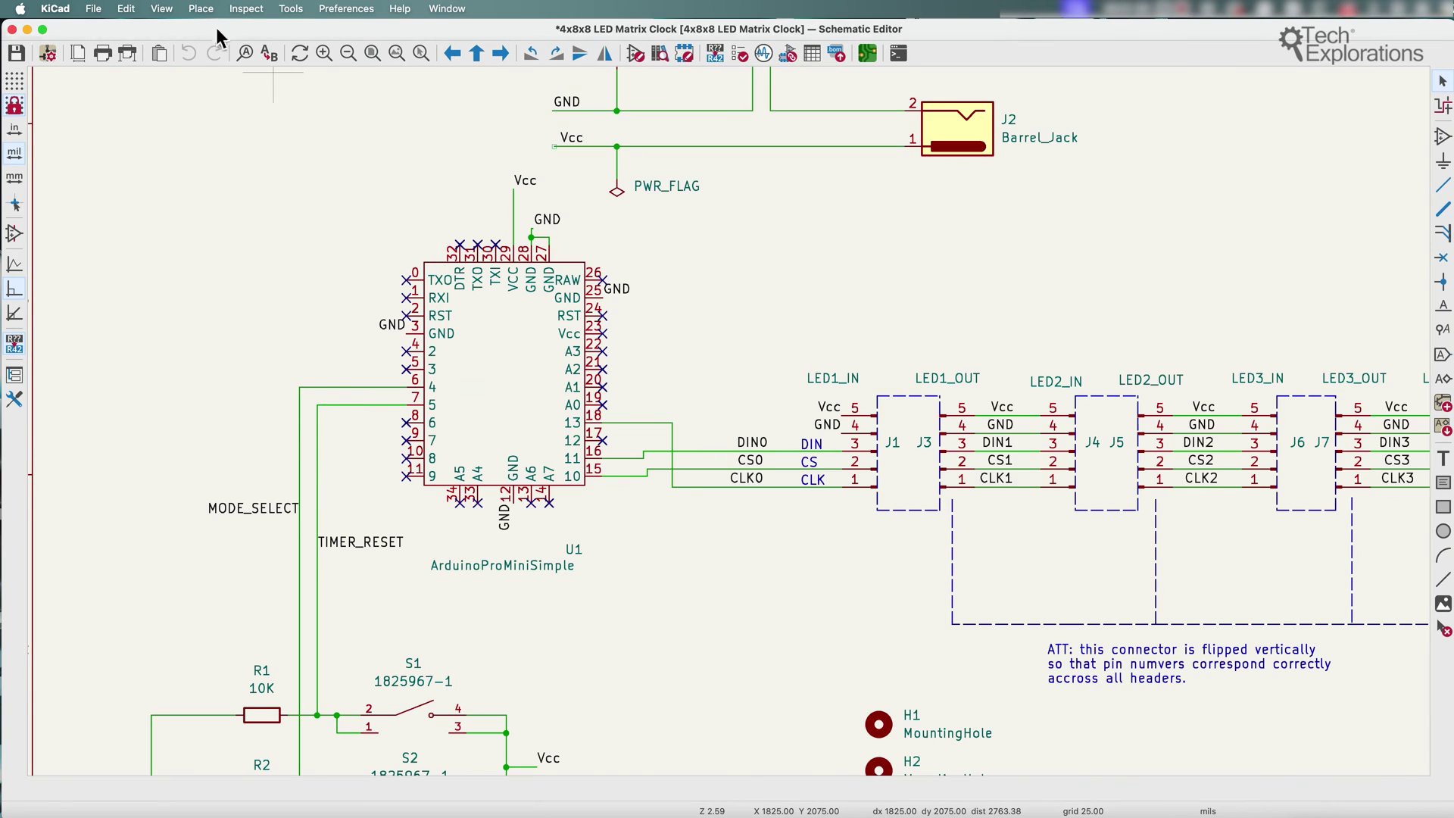
{"action": "left_click", "coordinate": [47, 53]}
{"action": "double_click", "coordinate": [315, 342]}
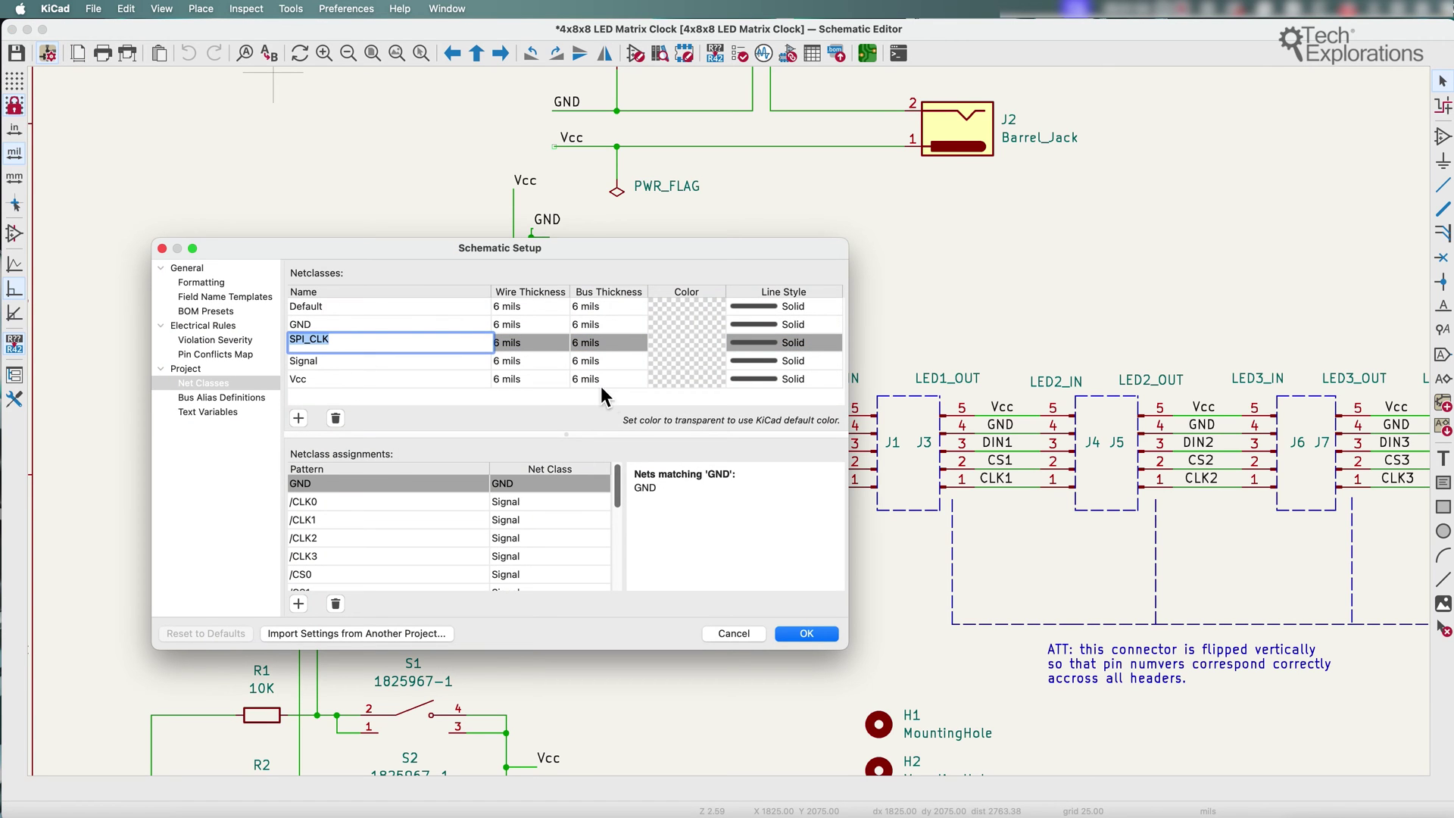
{"action": "left_click", "coordinate": [406, 395]}
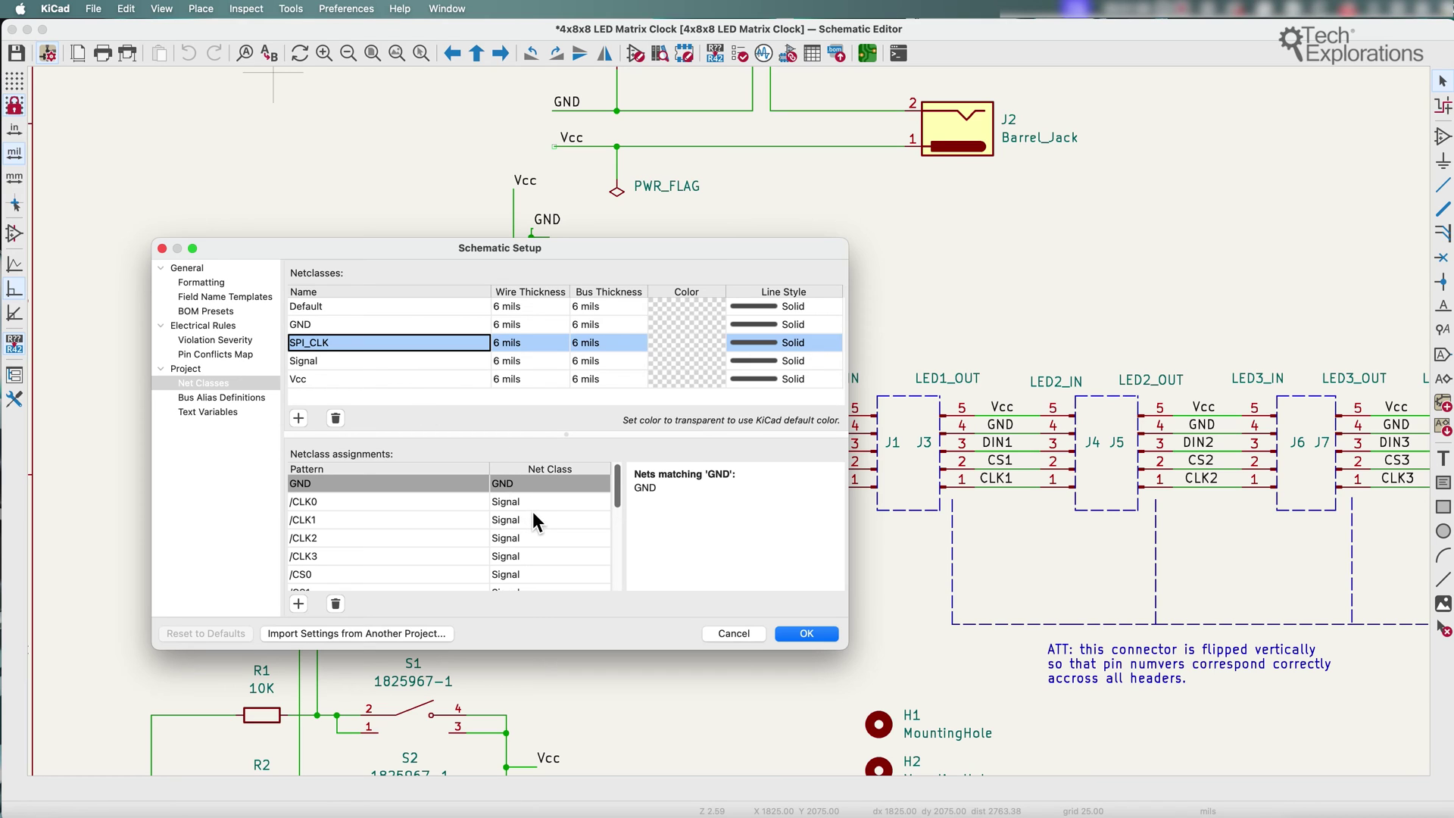
Set the /CS0 net's class to SPI_CLK in Schematic Setup and confirm
{"action": "left_click_drag", "start_coordinate": [619, 490], "coordinate": [629, 524]}
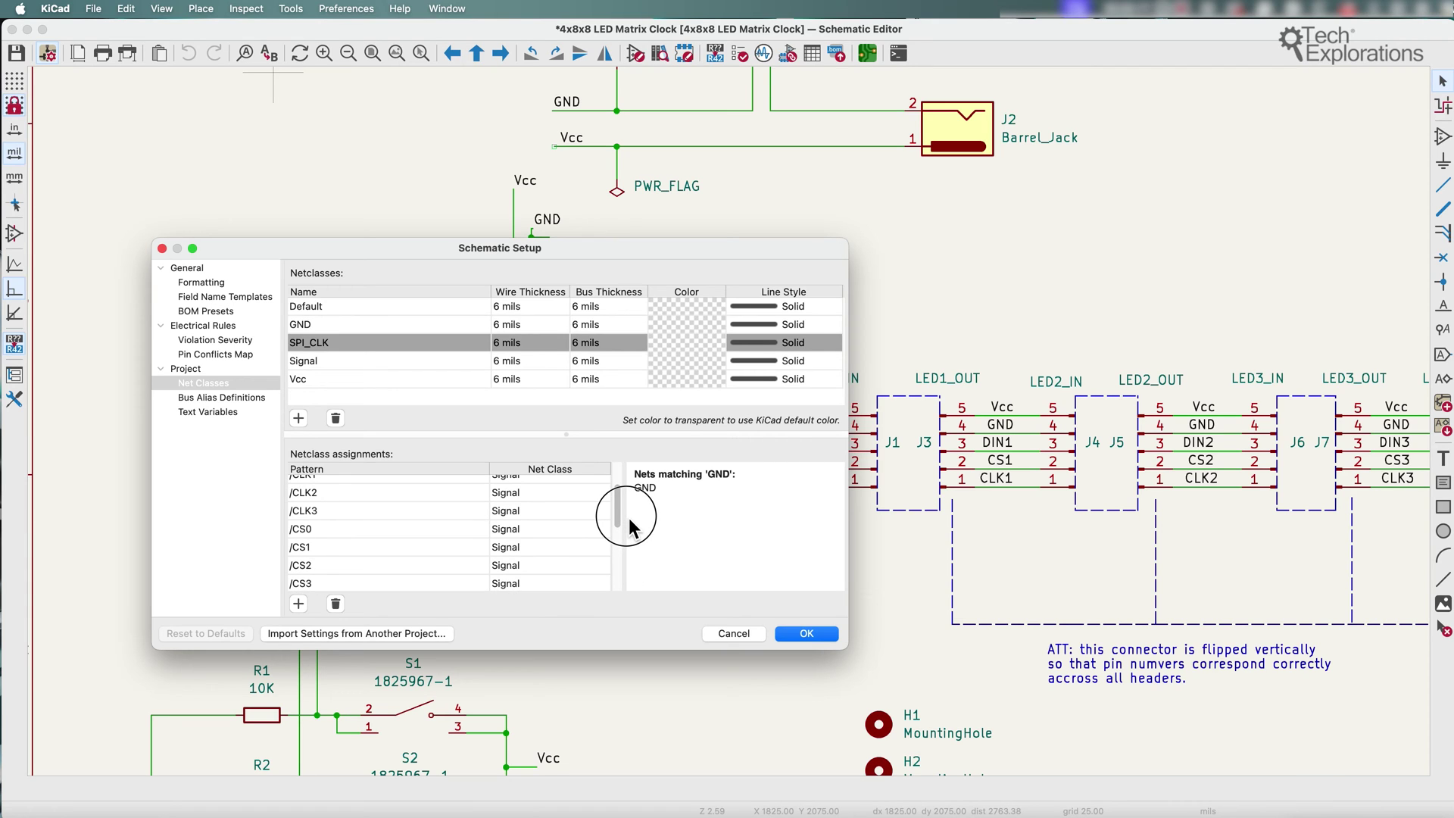
{"action": "left_click", "coordinate": [543, 529]}
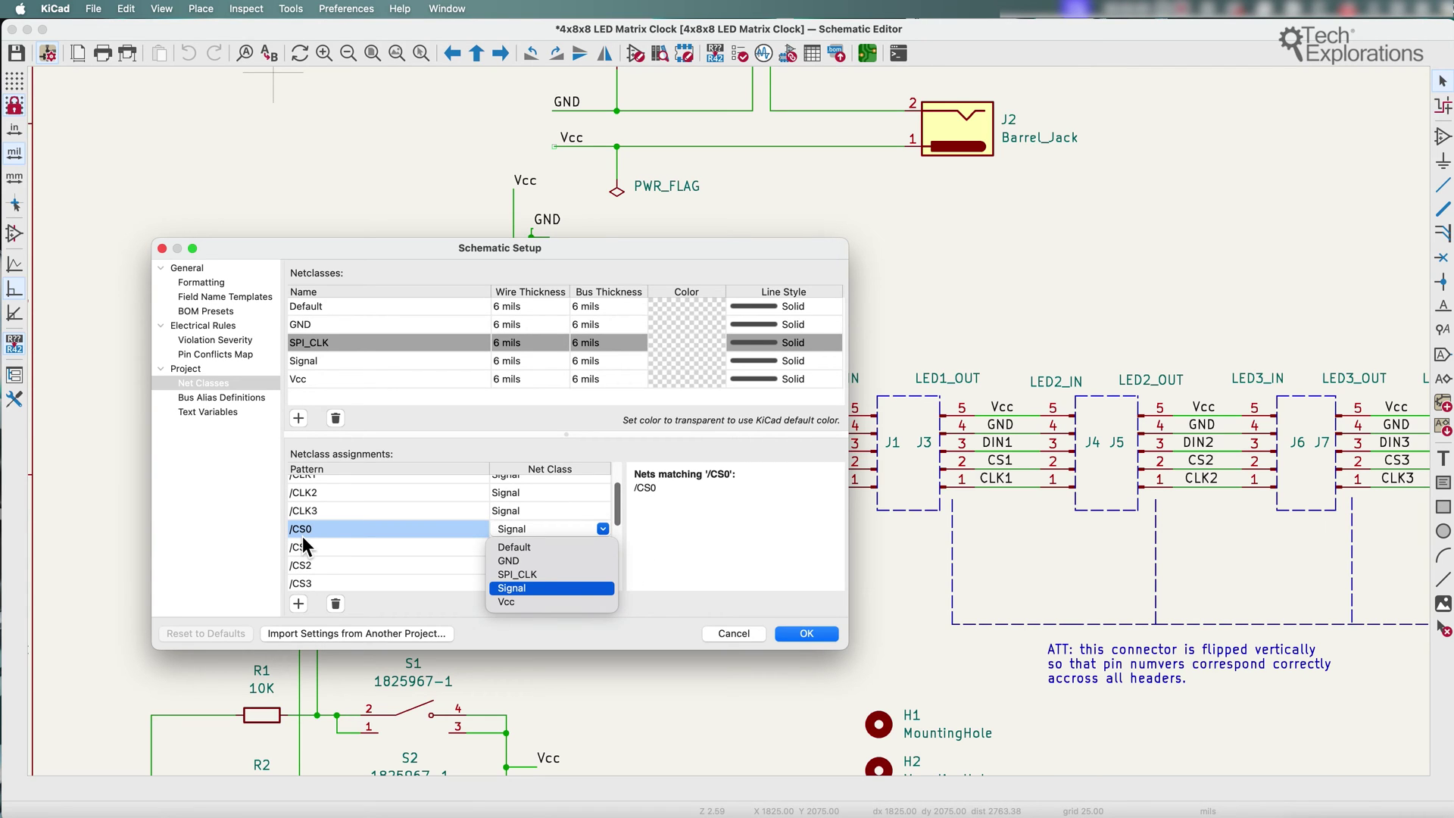
{"action": "left_click", "coordinate": [531, 576]}
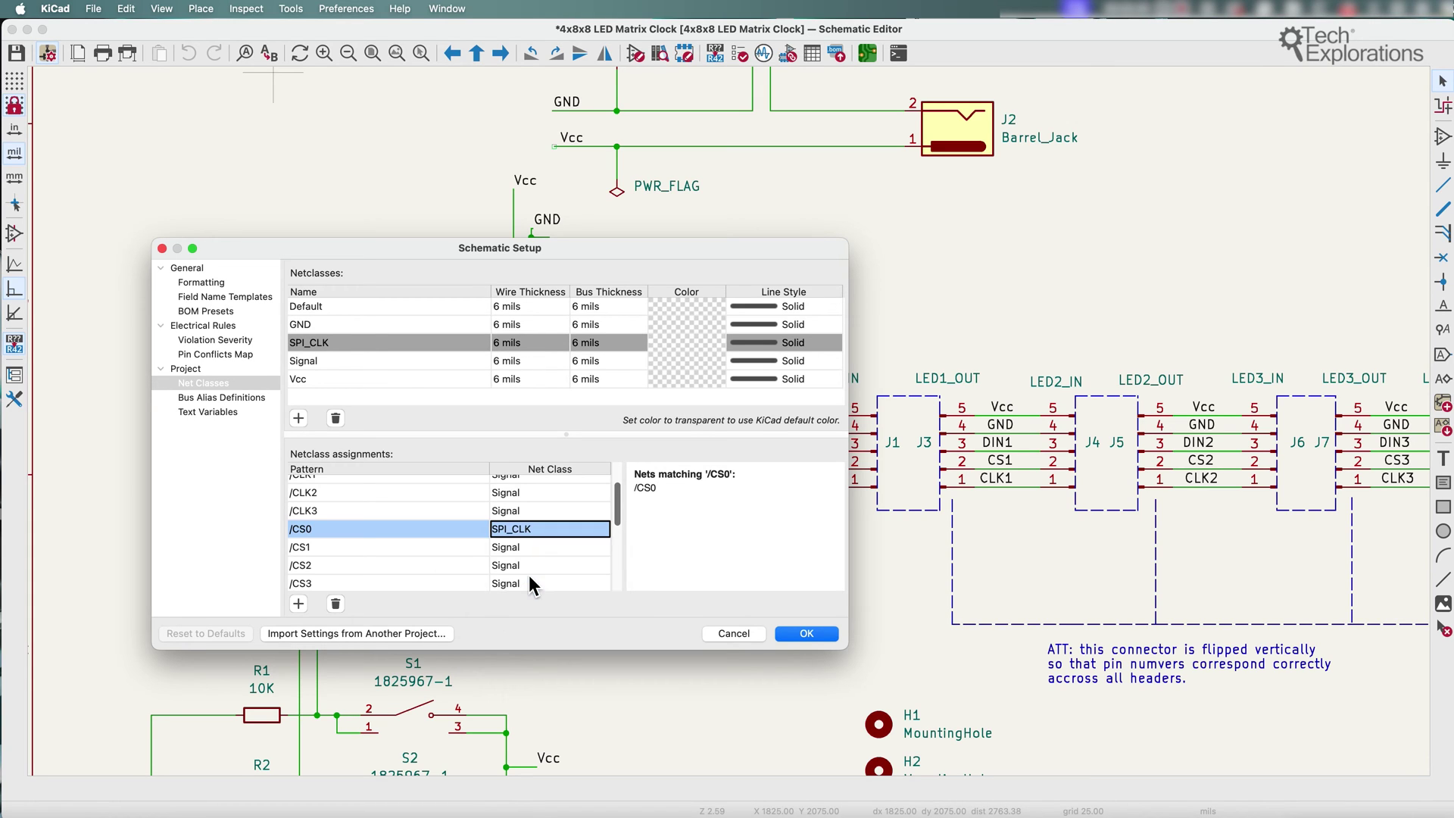
{"action": "left_click", "coordinate": [807, 634]}
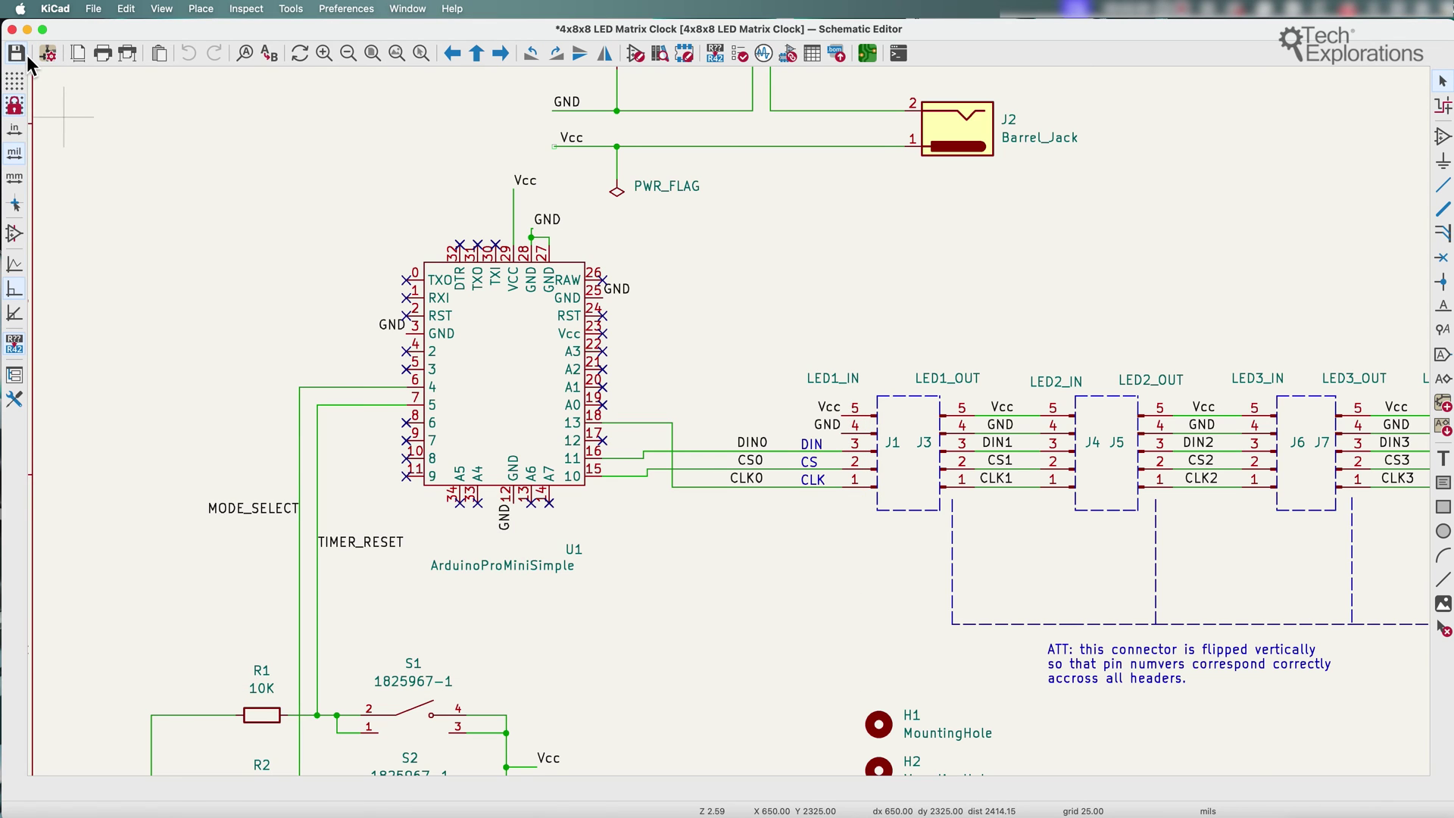
Maximize the PCB Editor window and verify /CS0 is assigned to SPI_CLK in Board Setup
{"action": "key", "text": "super+grave"}
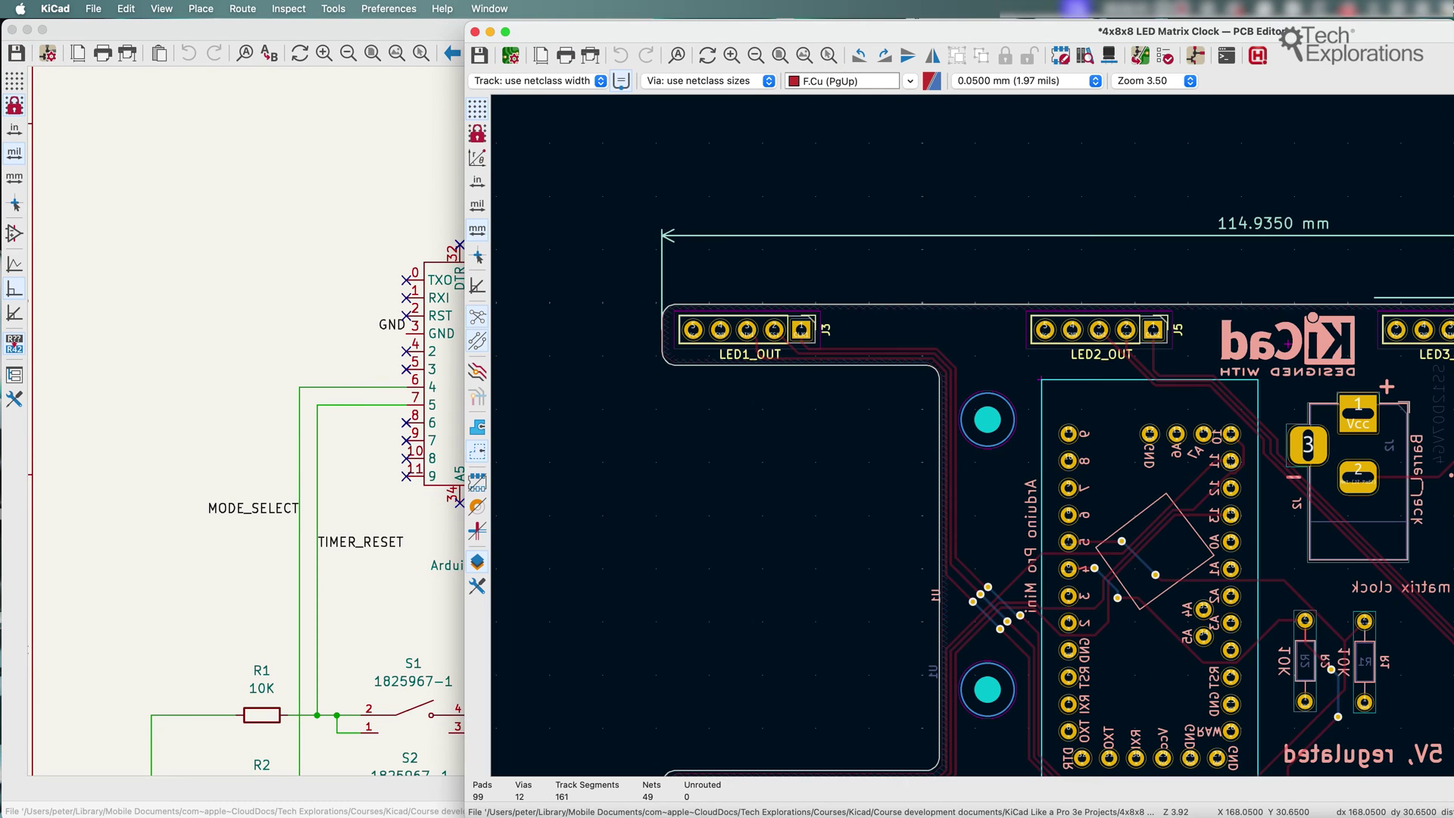
{"action": "double_click", "coordinate": [1429, 35]}
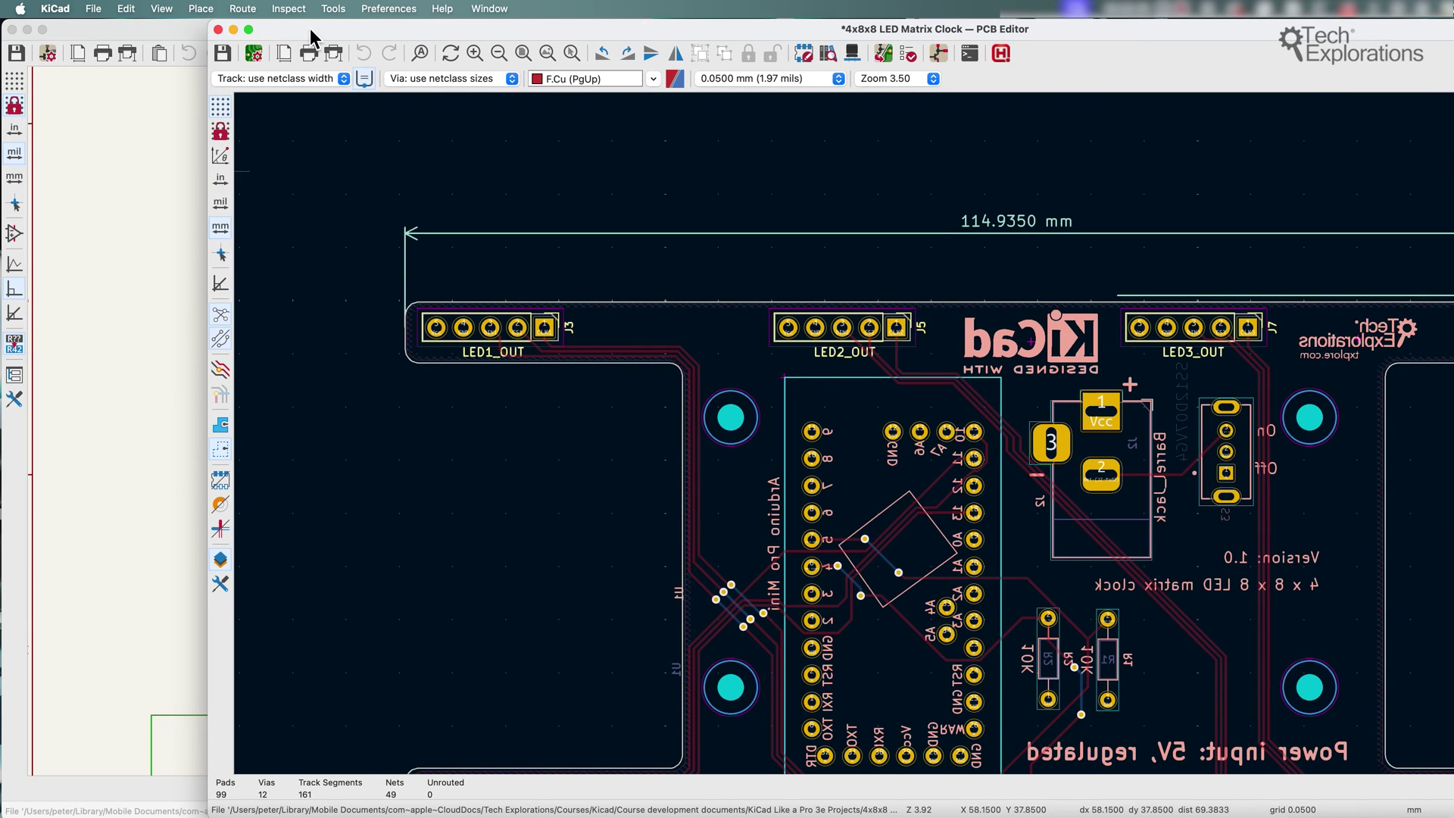
{"action": "left_click", "coordinate": [254, 56]}
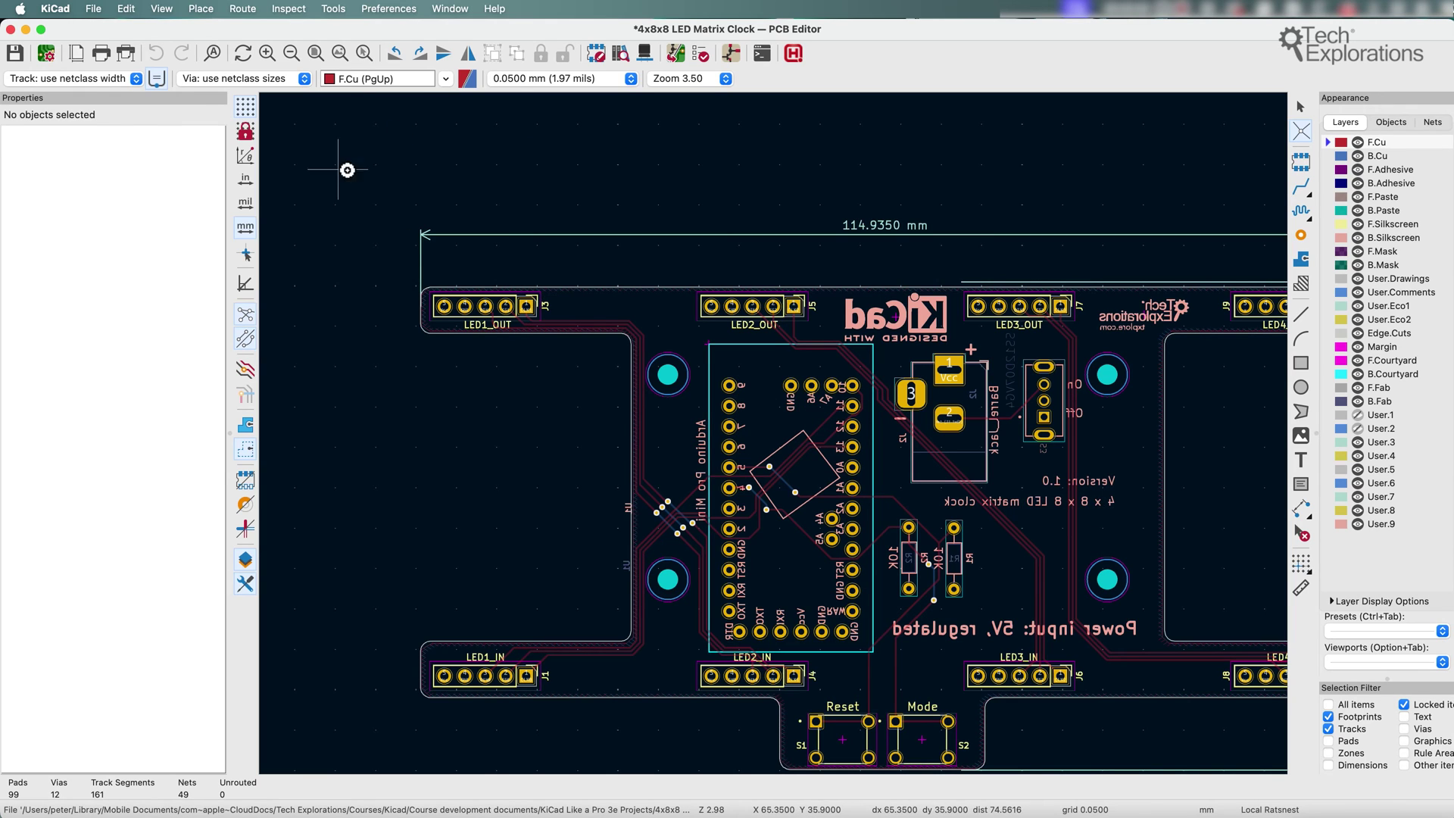
List the board's nets in the search panel and highlight /CS0, shown in class SPI_CLK
{"action": "left_click", "coordinate": [162, 9]}
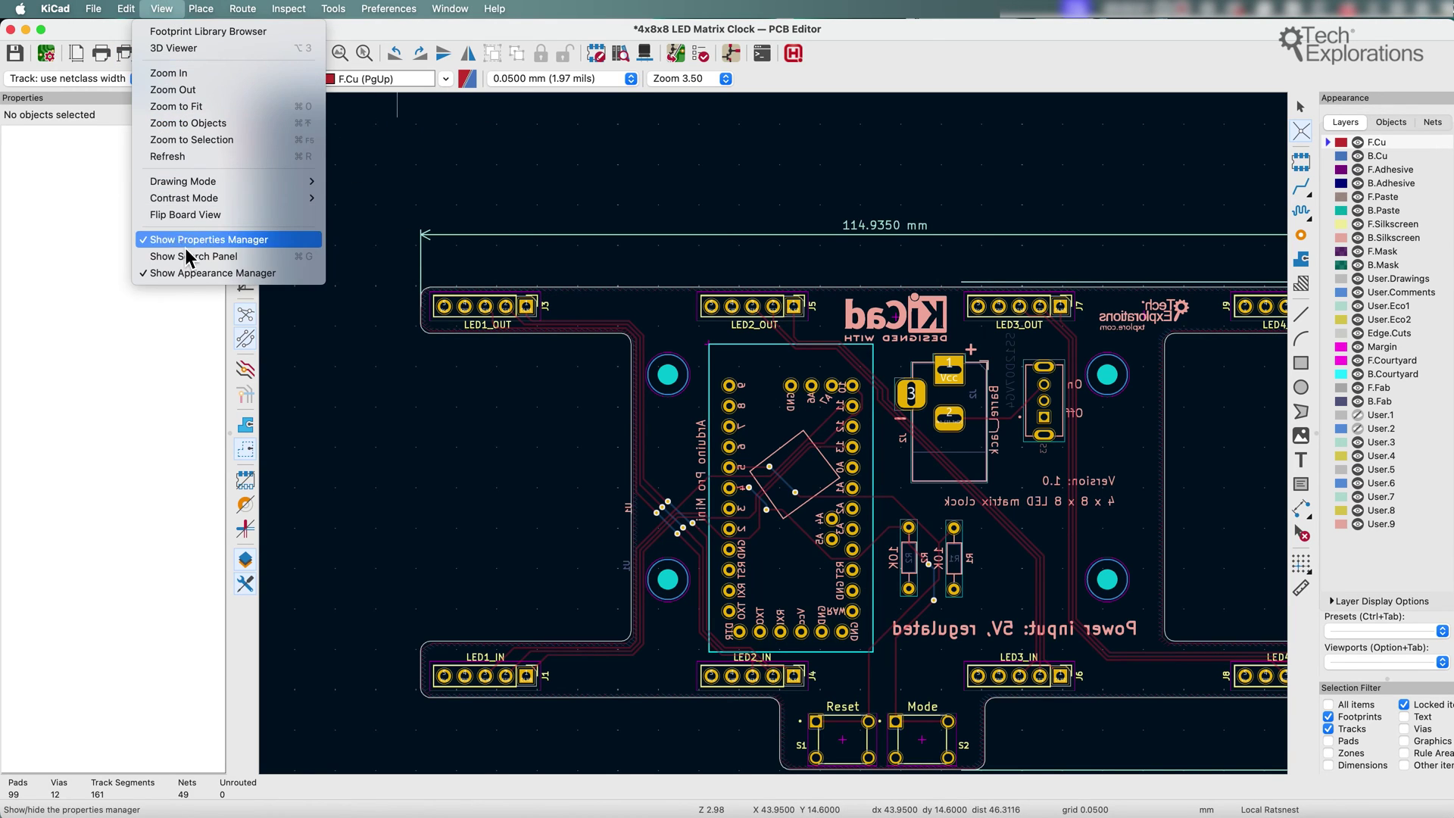
{"action": "left_click", "coordinate": [194, 256]}
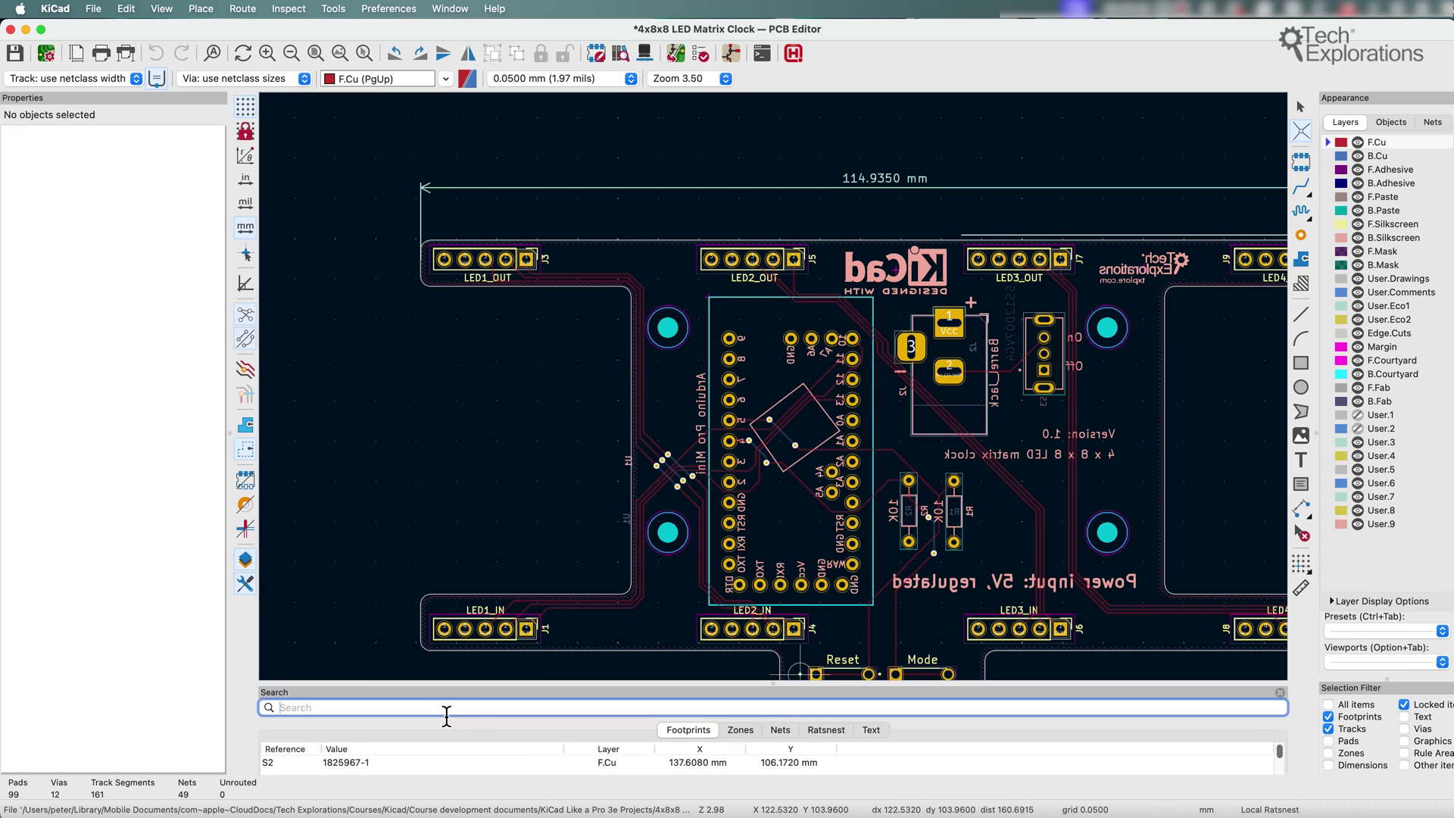
{"action": "left_click", "coordinate": [781, 730]}
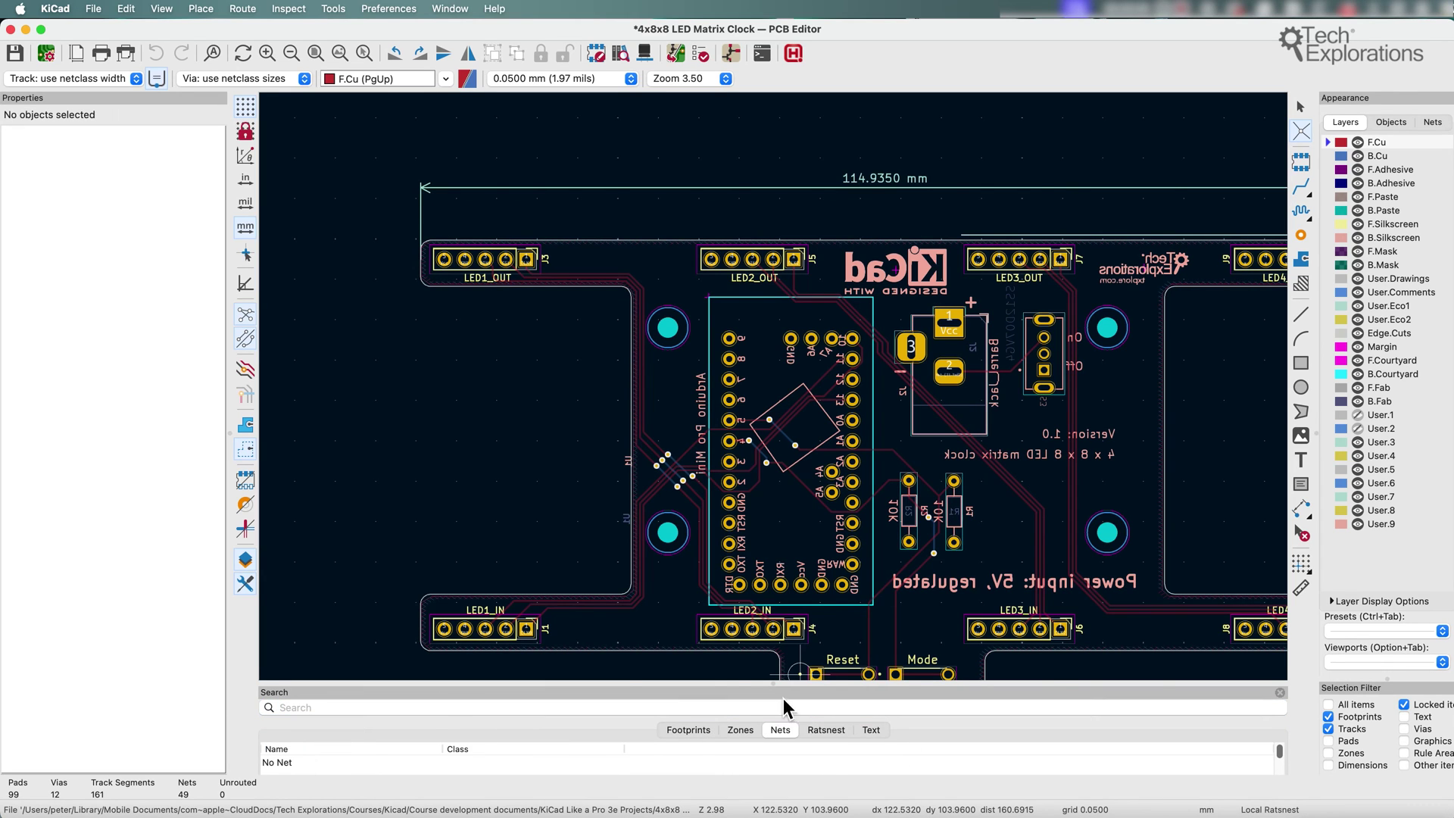
{"action": "left_click", "coordinate": [304, 661]}
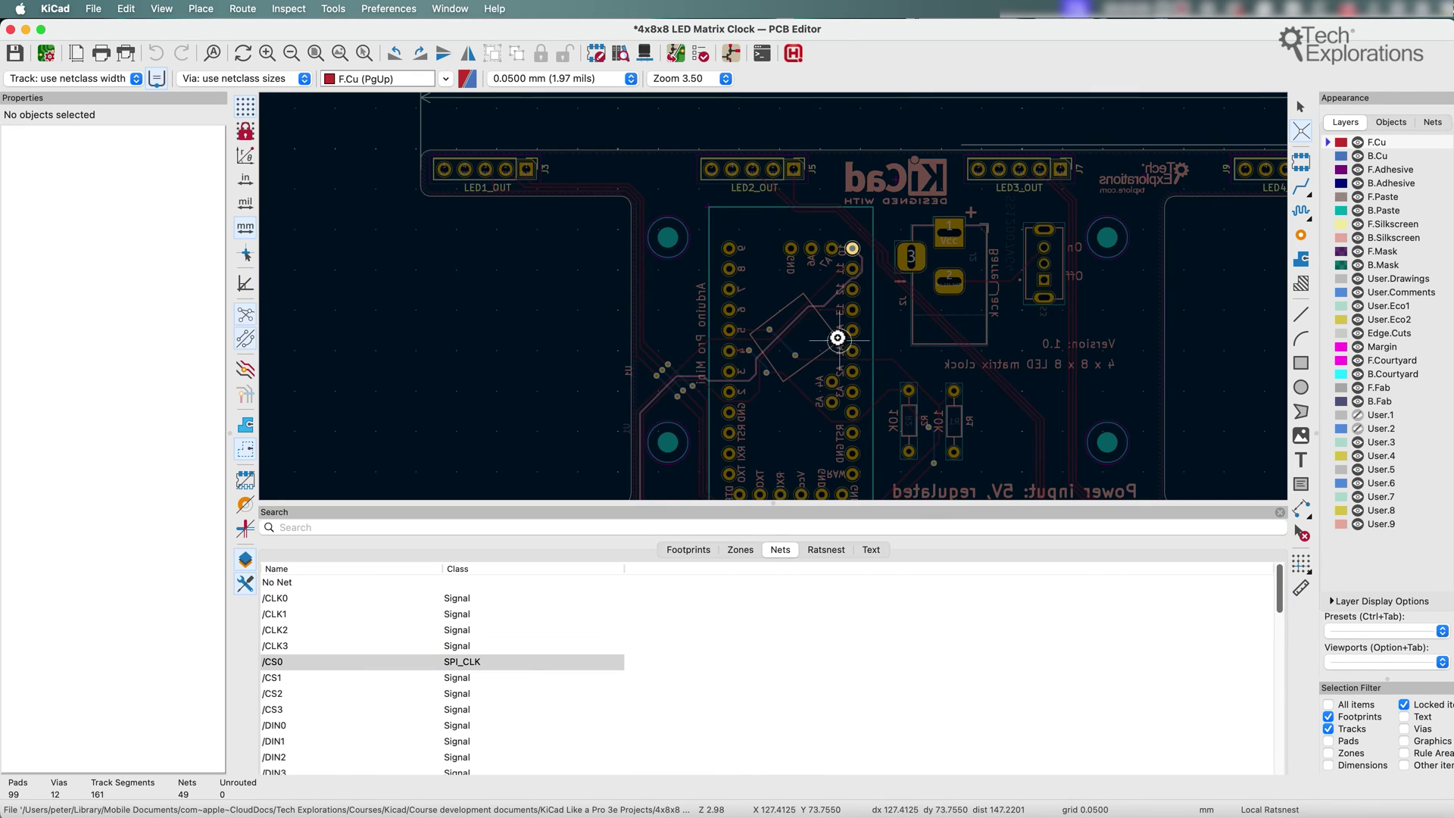
{"action": "scroll", "coordinate": [778, 298], "scroll_direction": "up", "scroll_amount": 6}
{"action": "scroll", "coordinate": [750, 252], "scroll_direction": "down", "scroll_amount": 3}
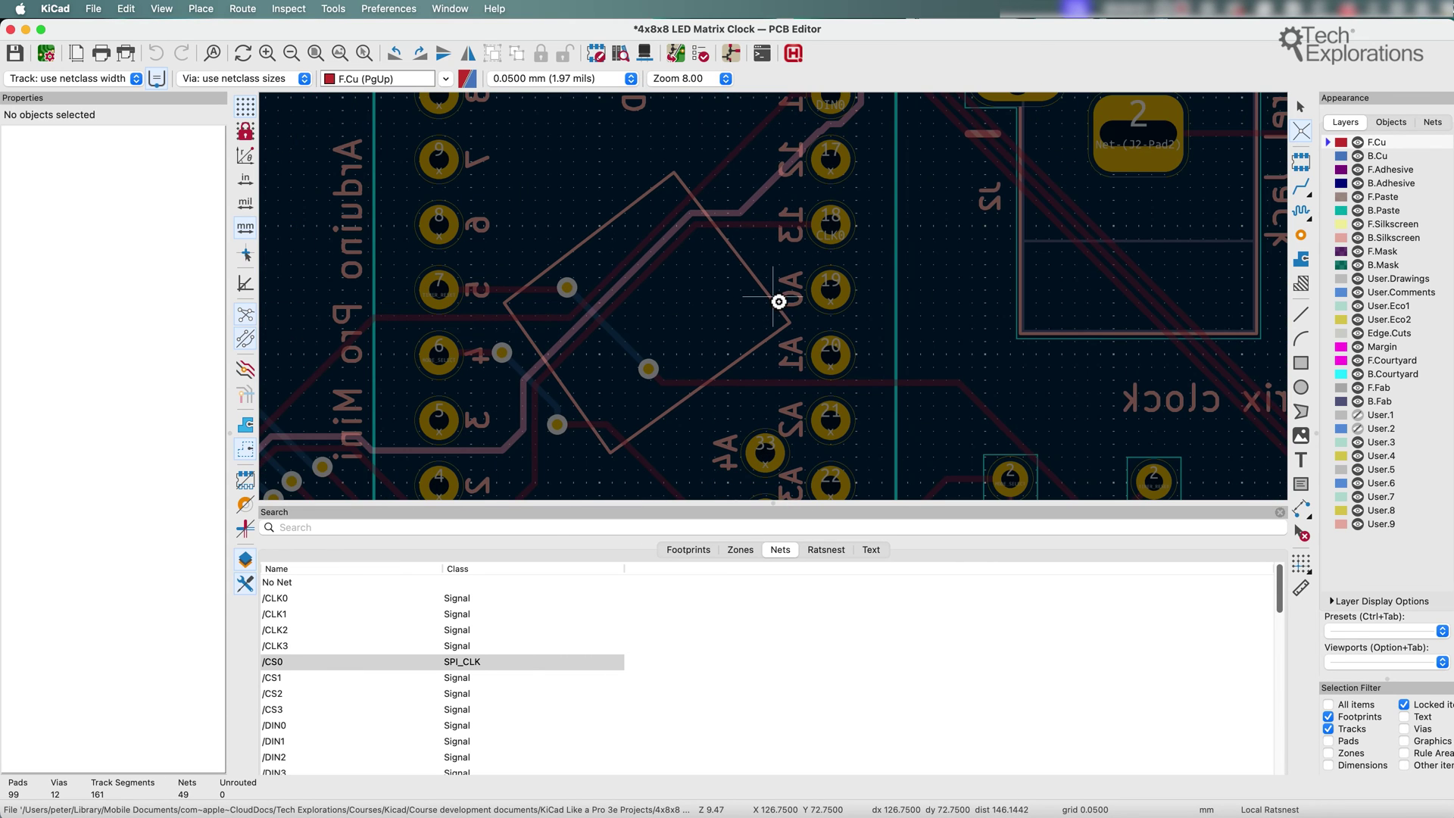
{"action": "left_click", "coordinate": [476, 664]}
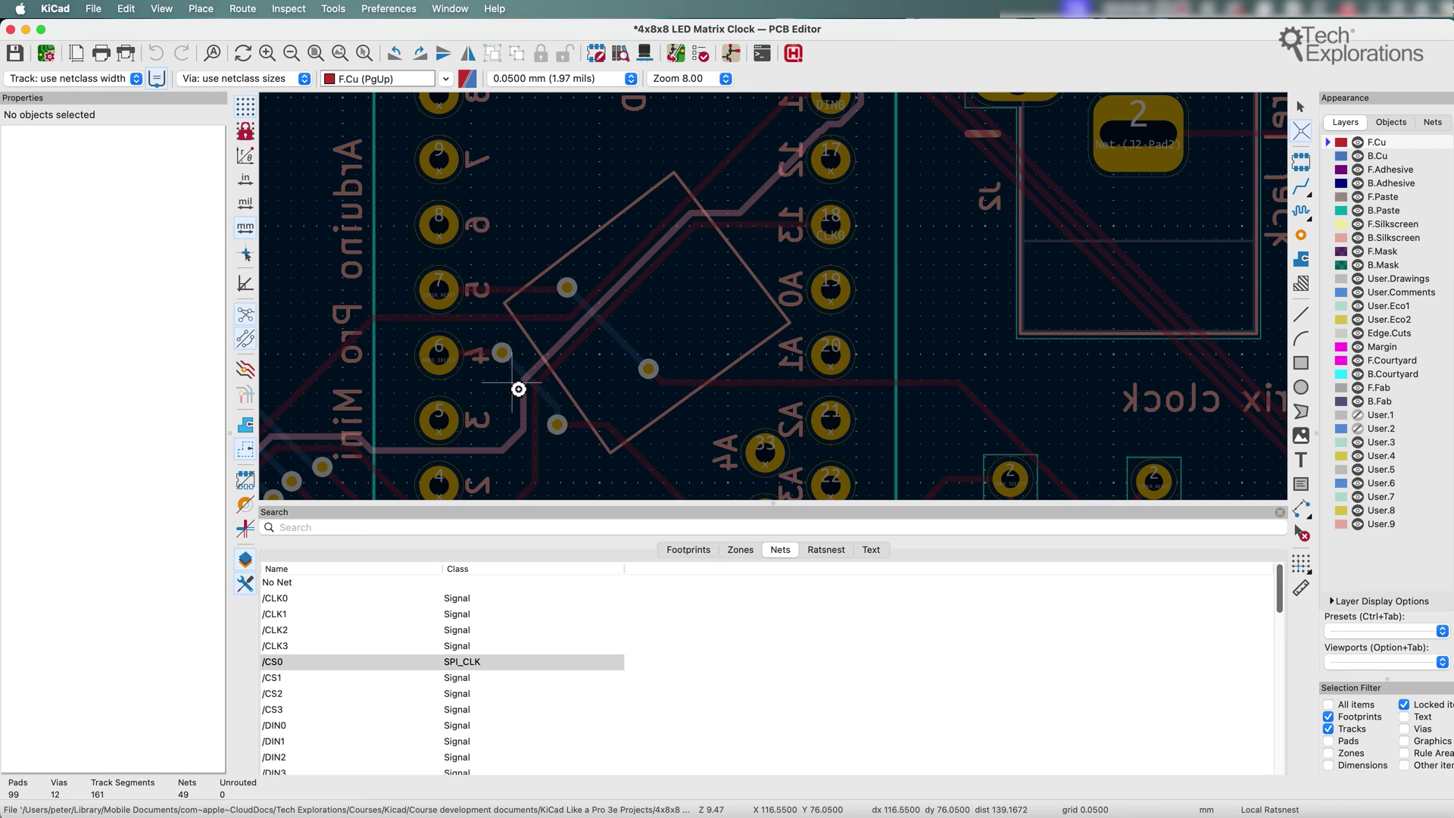
Make one /CS0 track use its net class width, shrinking it from 0.25 mm to 0.15 mm
{"action": "left_click", "coordinate": [1301, 107]}
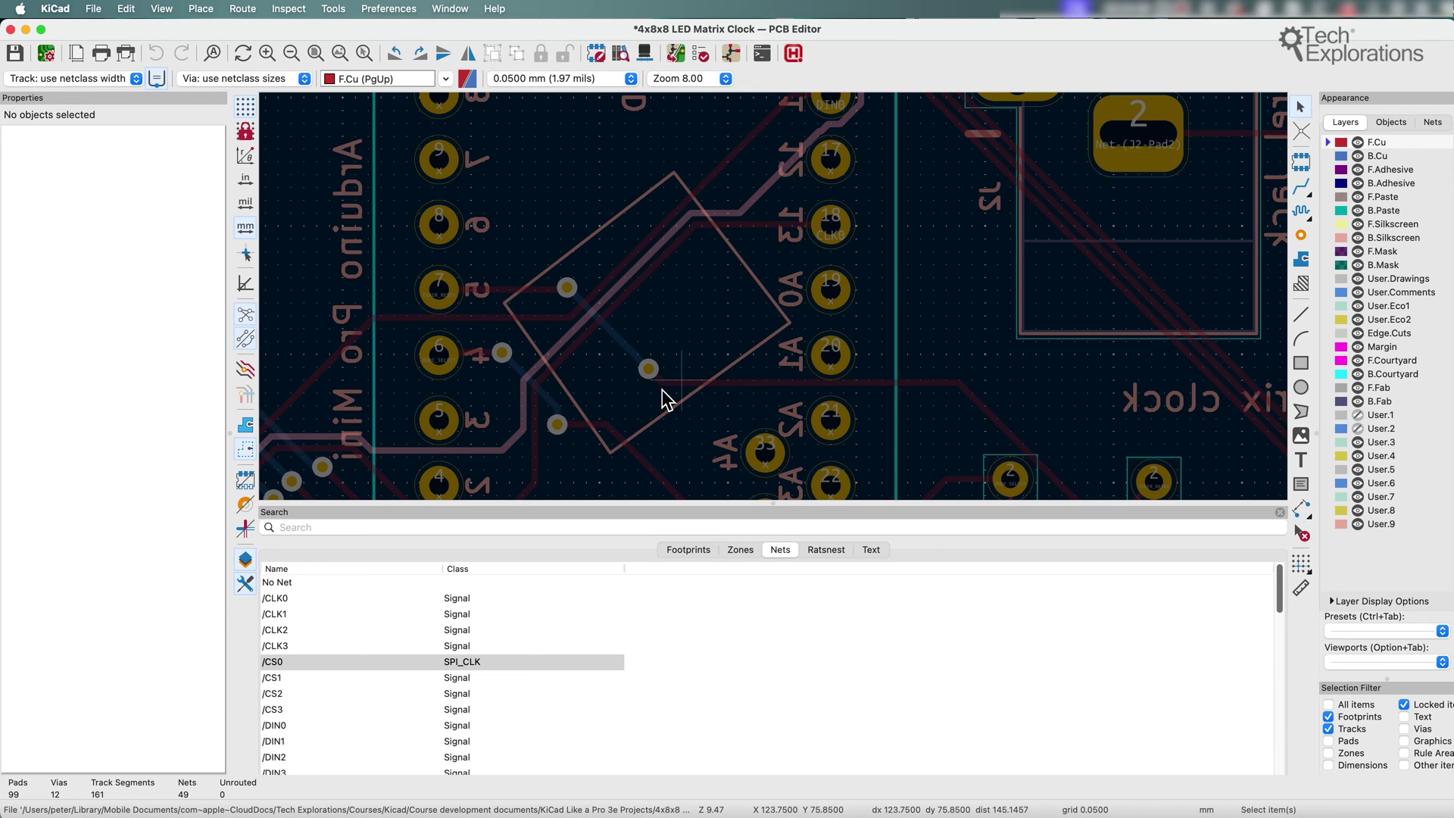
{"action": "double_click", "coordinate": [539, 366]}
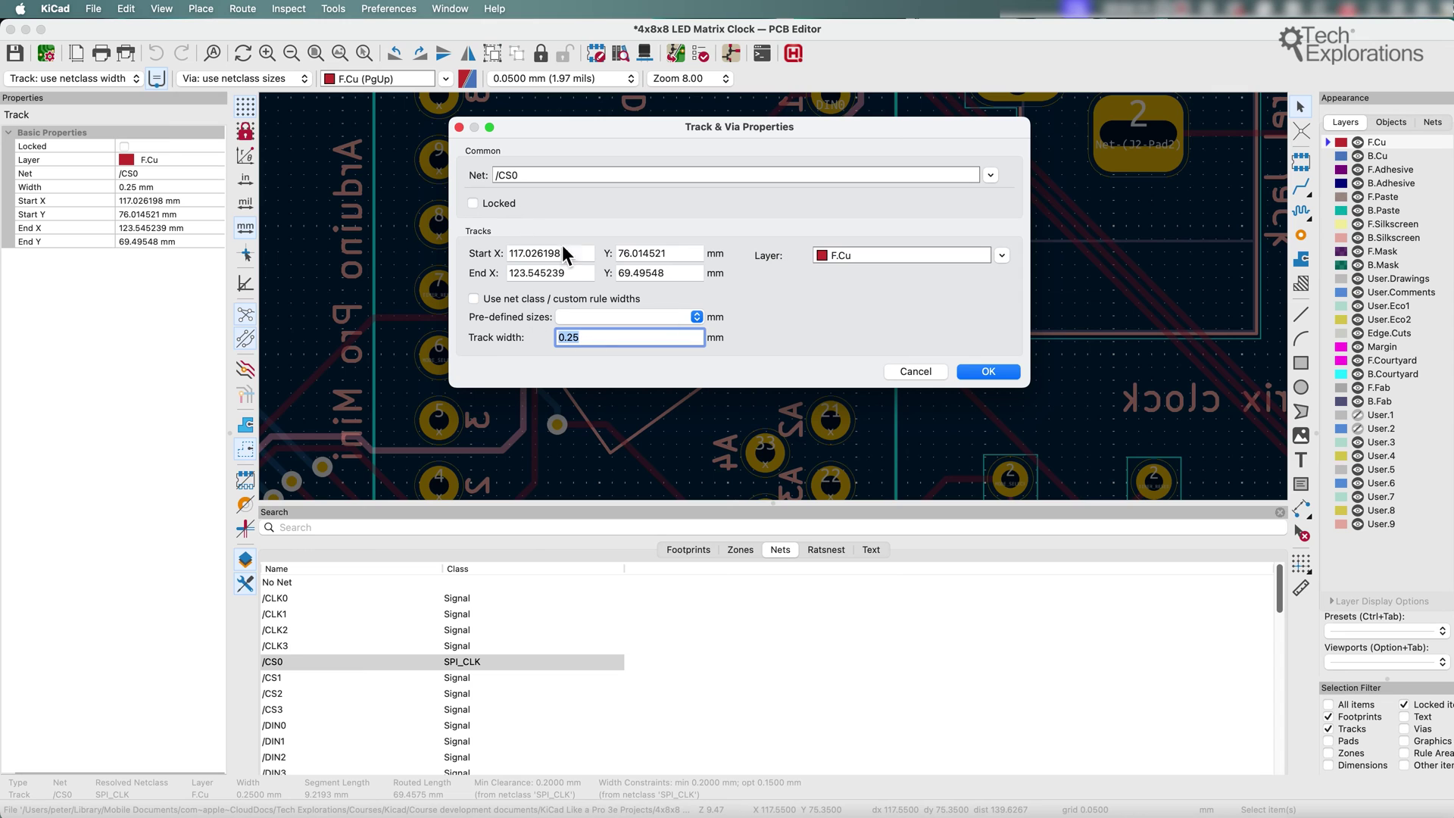
{"action": "left_click", "coordinate": [969, 372]}
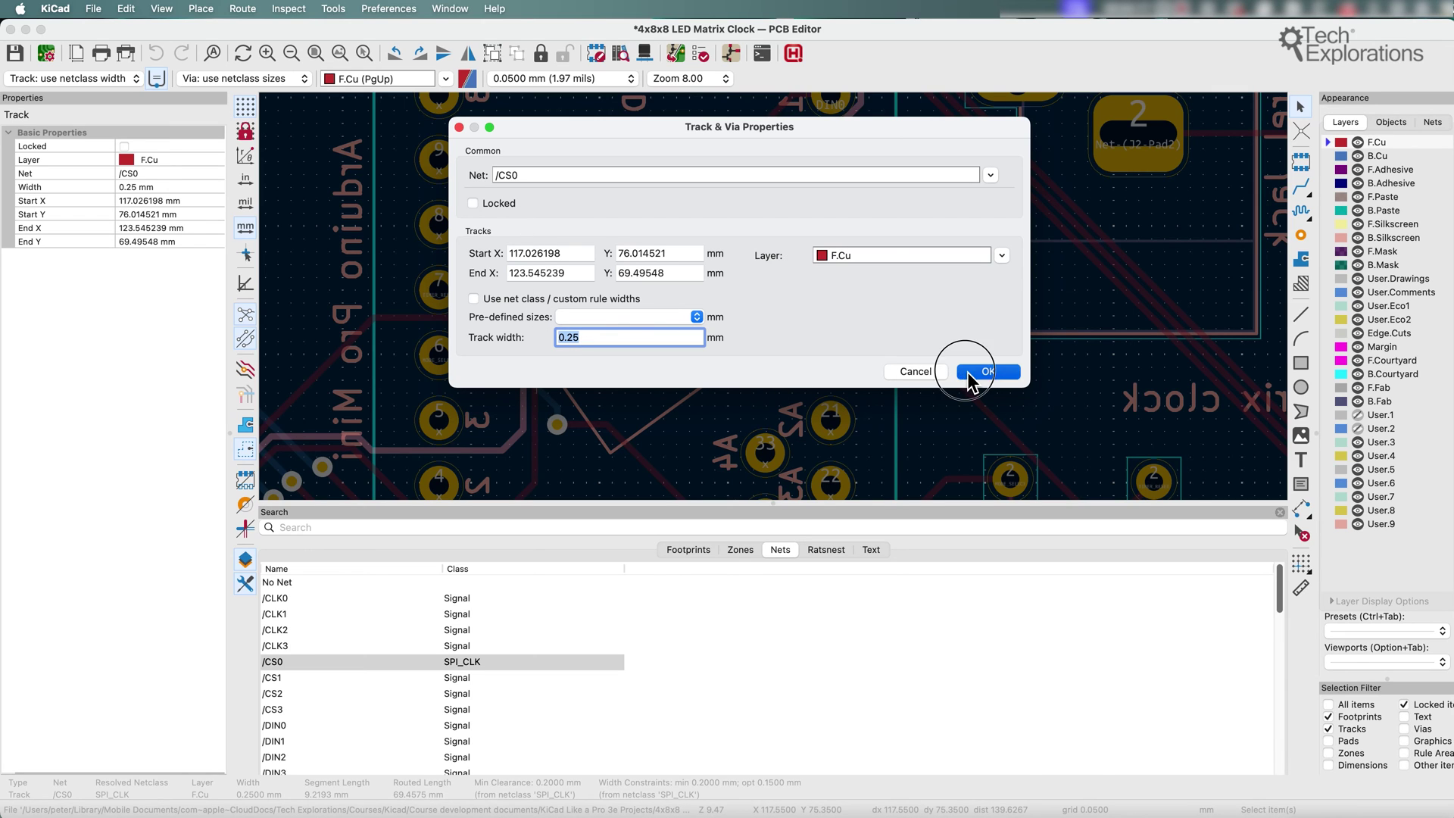
{"action": "double_click", "coordinate": [539, 372]}
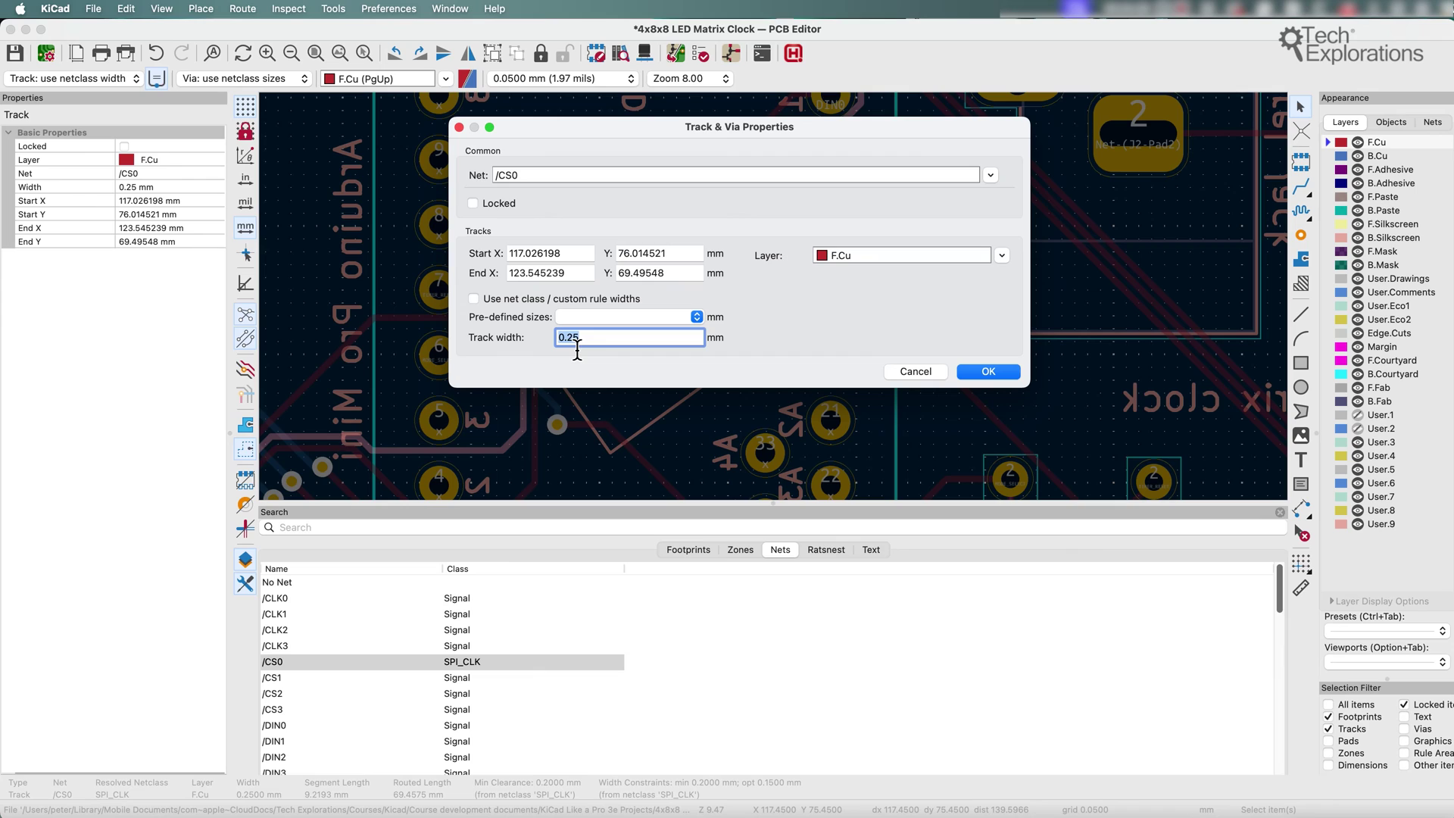
{"action": "left_click", "coordinate": [477, 299]}
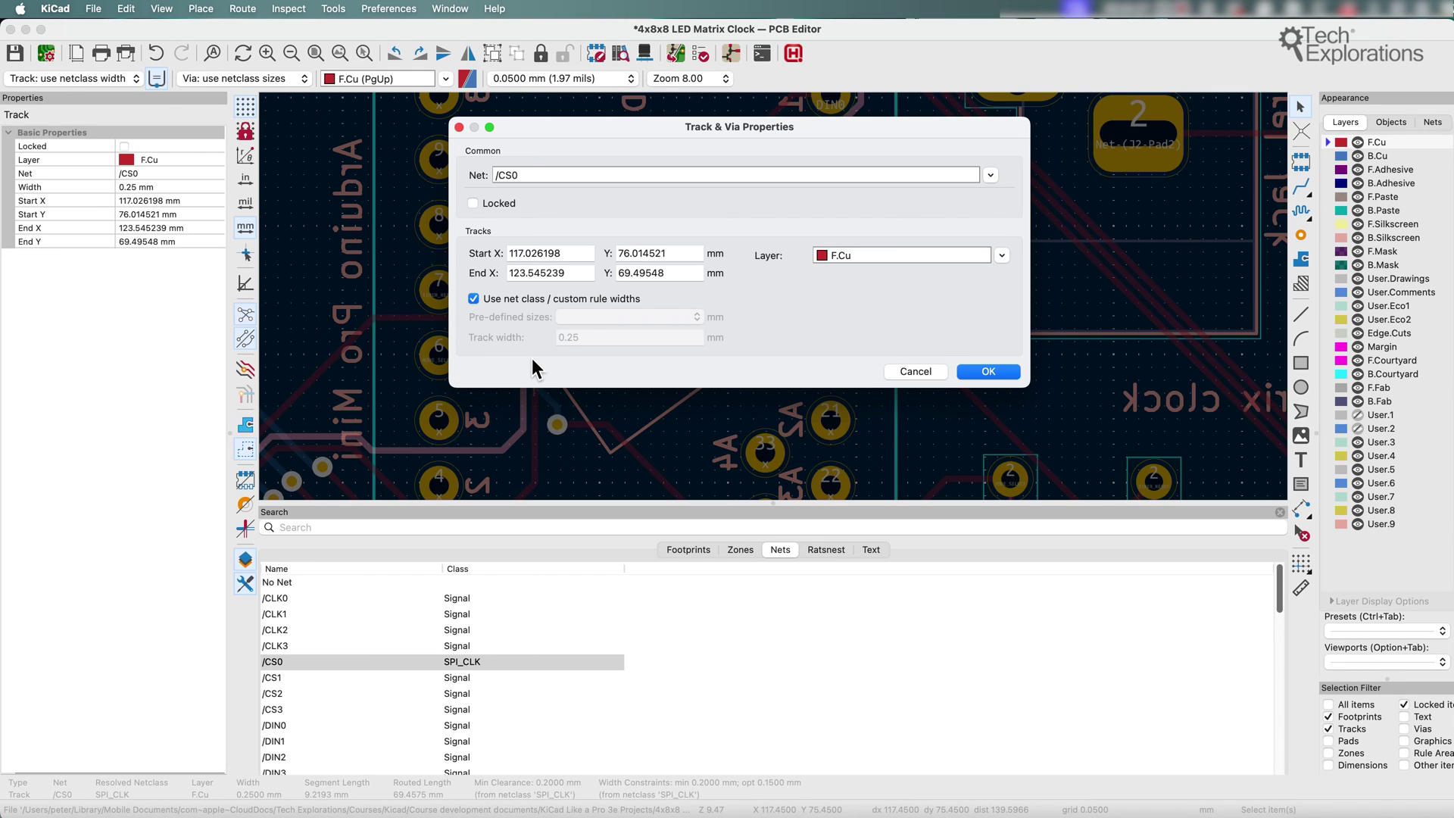
{"action": "left_click", "coordinate": [988, 371]}
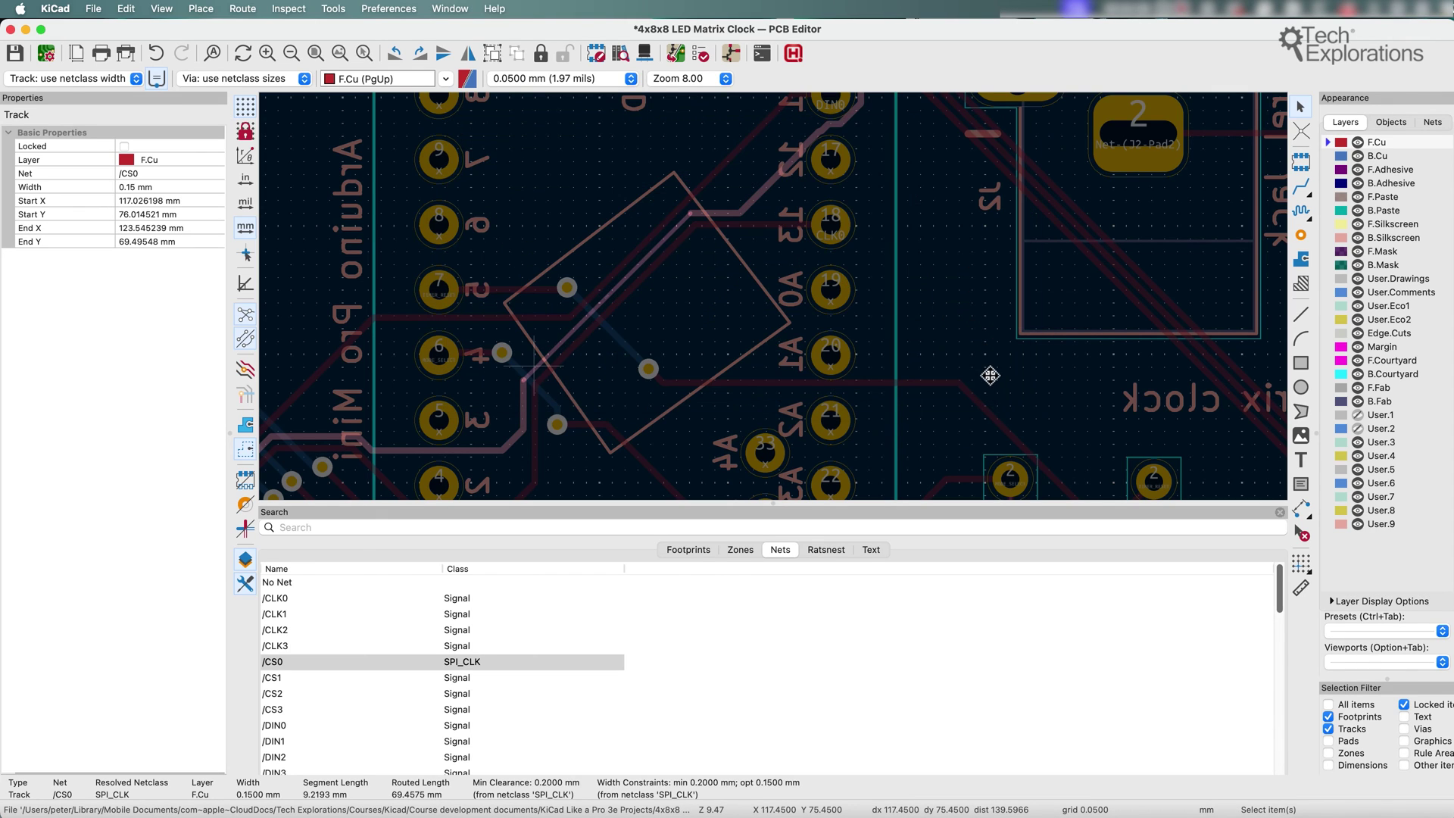
Select every track in the /CS0 net
{"action": "double_click", "coordinate": [566, 346]}
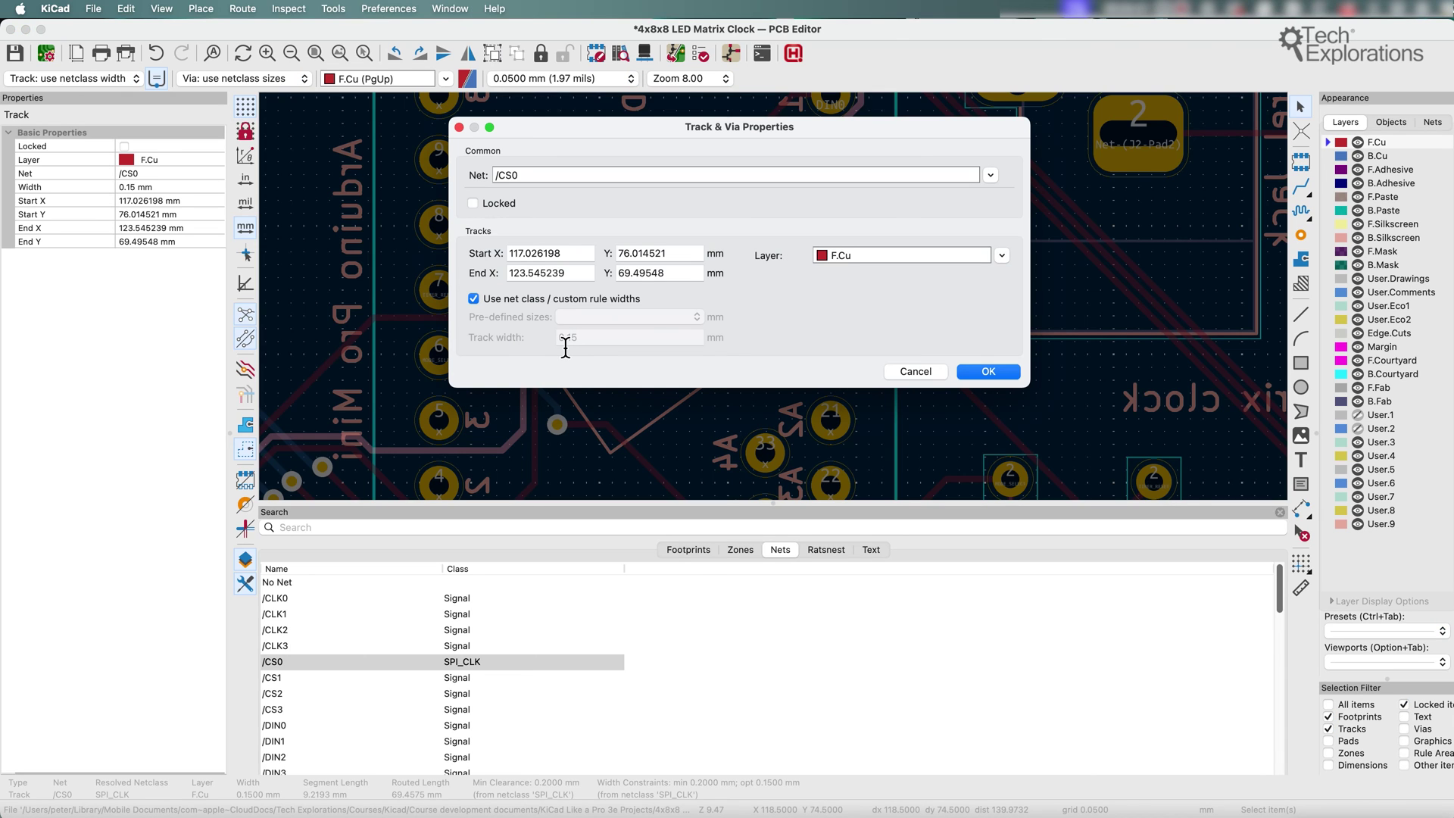
{"action": "left_click", "coordinate": [984, 371]}
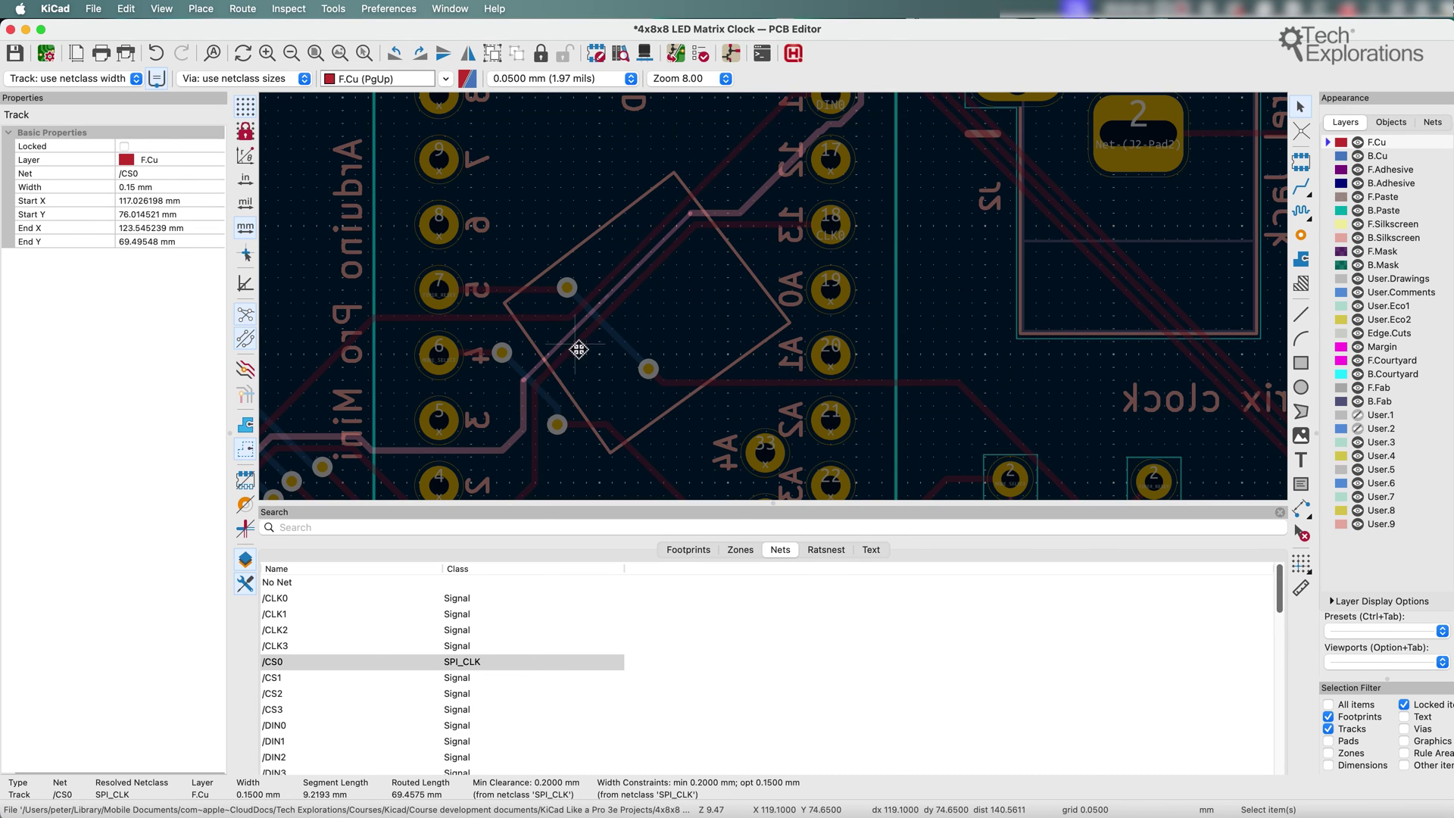
{"action": "right_click", "coordinate": [558, 348]}
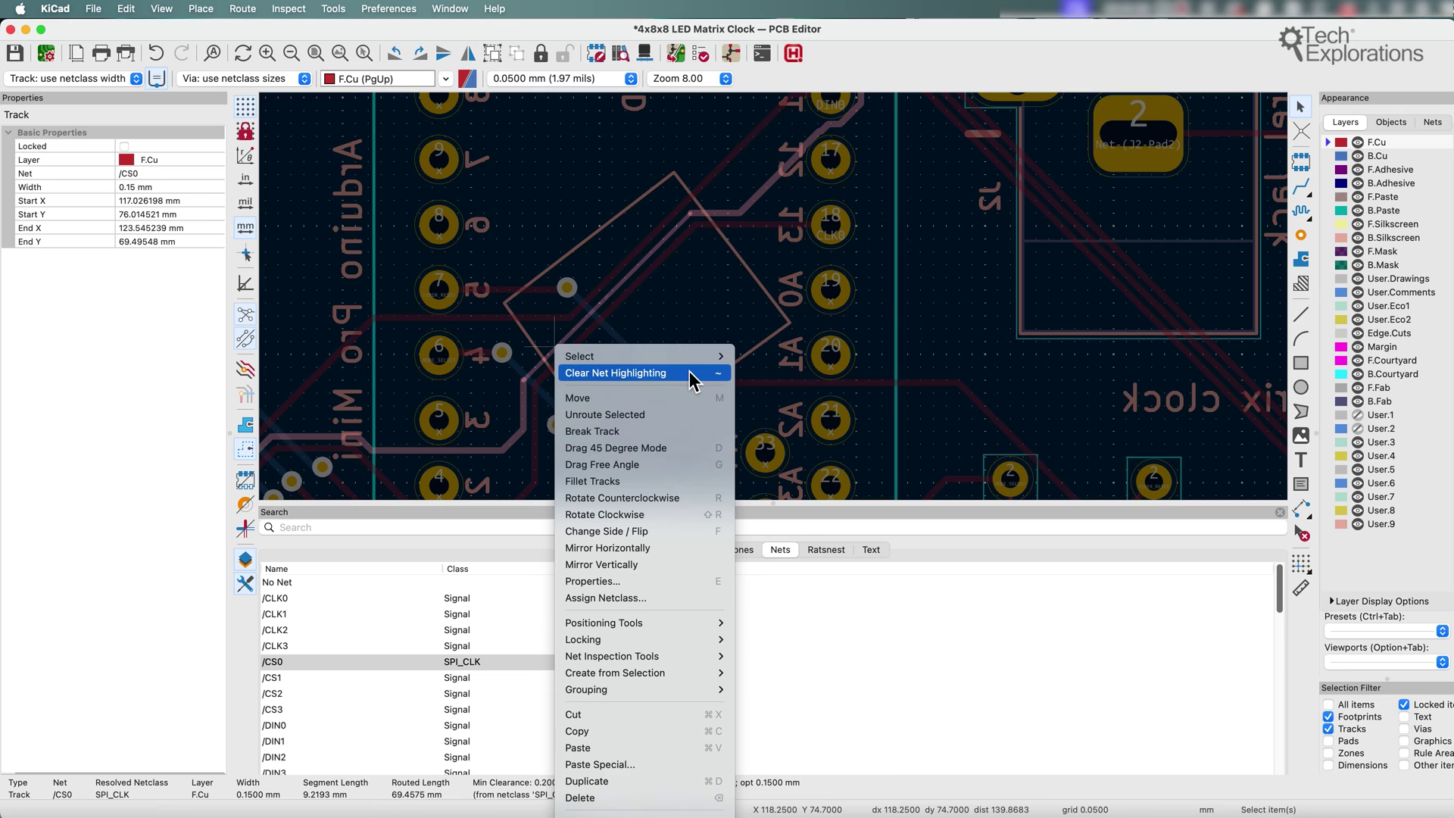
{"action": "mouse_move", "coordinate": [704, 356]}
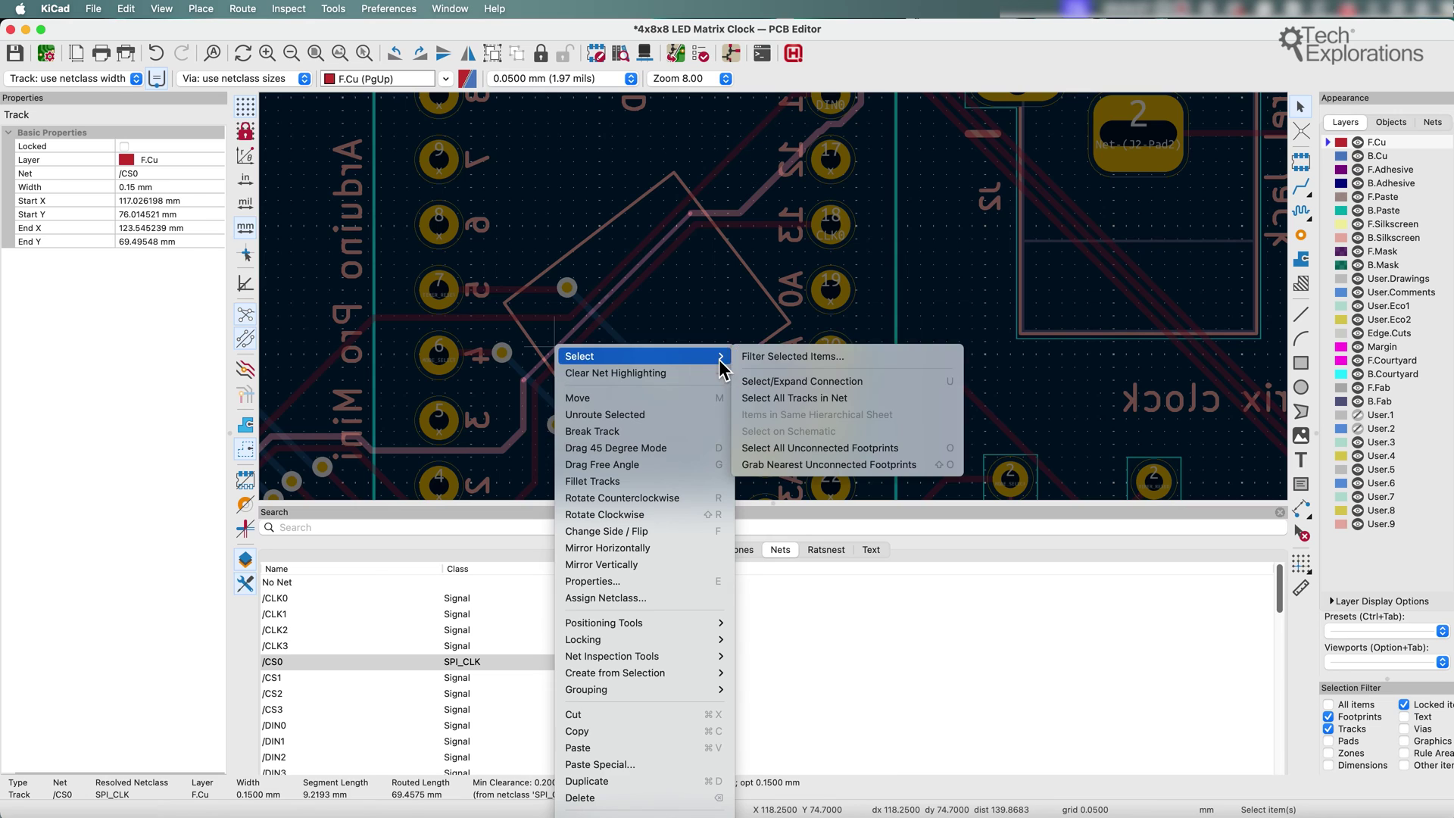
{"action": "left_click", "coordinate": [807, 398]}
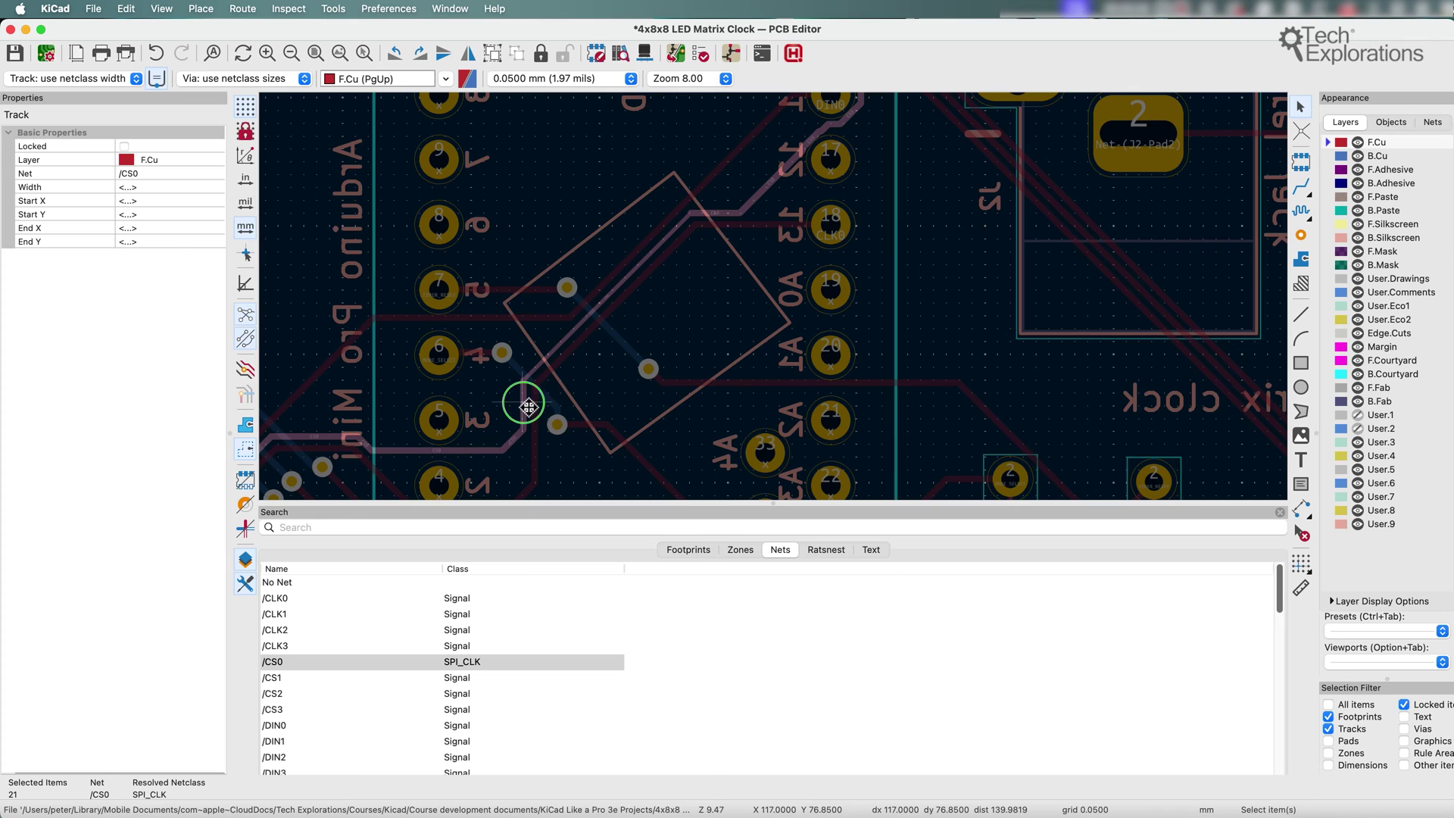
Make all 21 selected /CS0 tracks use the 0.15 mm net class width
{"action": "right_click", "coordinate": [524, 401]}
{"action": "left_click", "coordinate": [575, 618]}
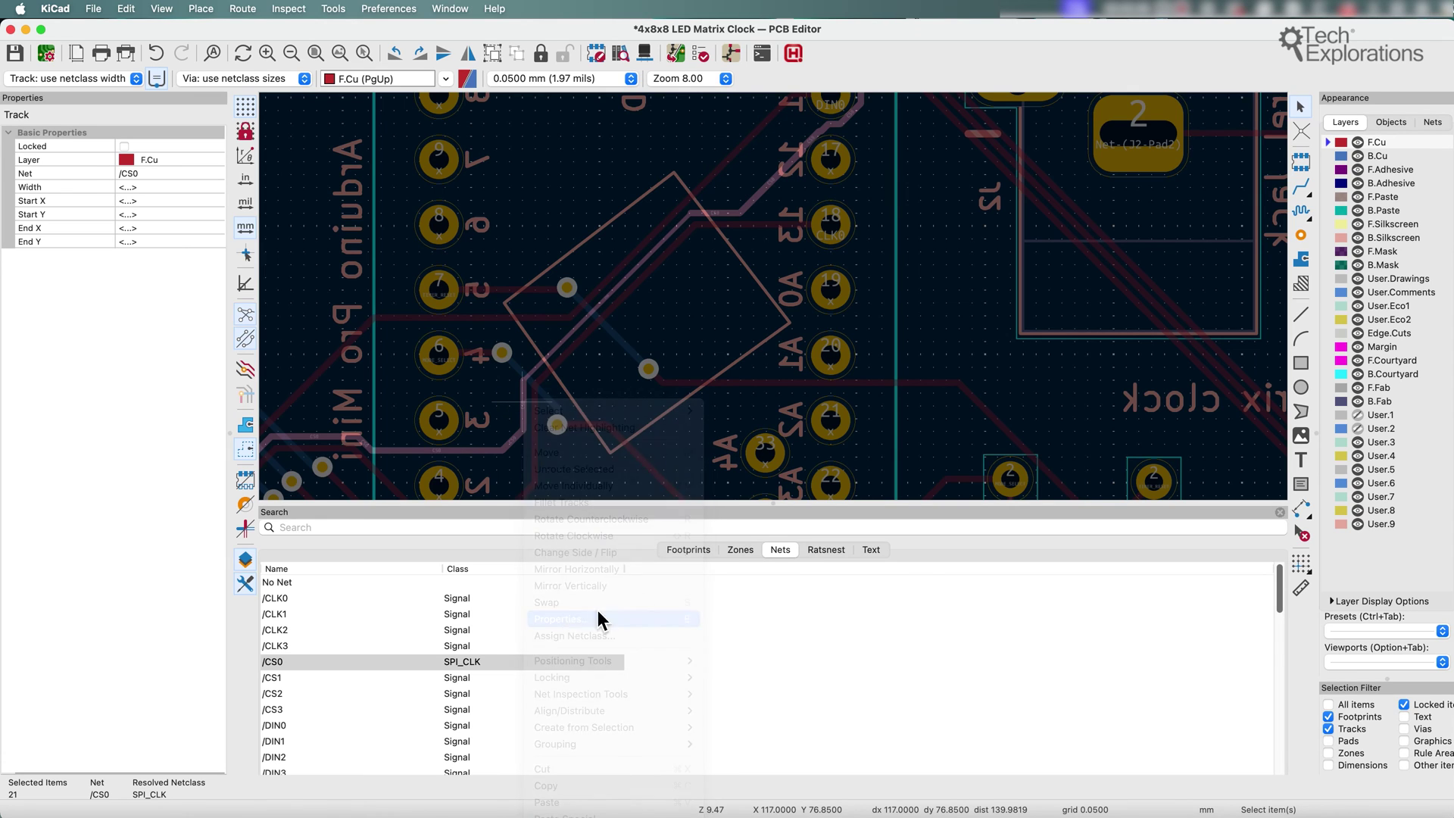
{"action": "left_click", "coordinate": [474, 299]}
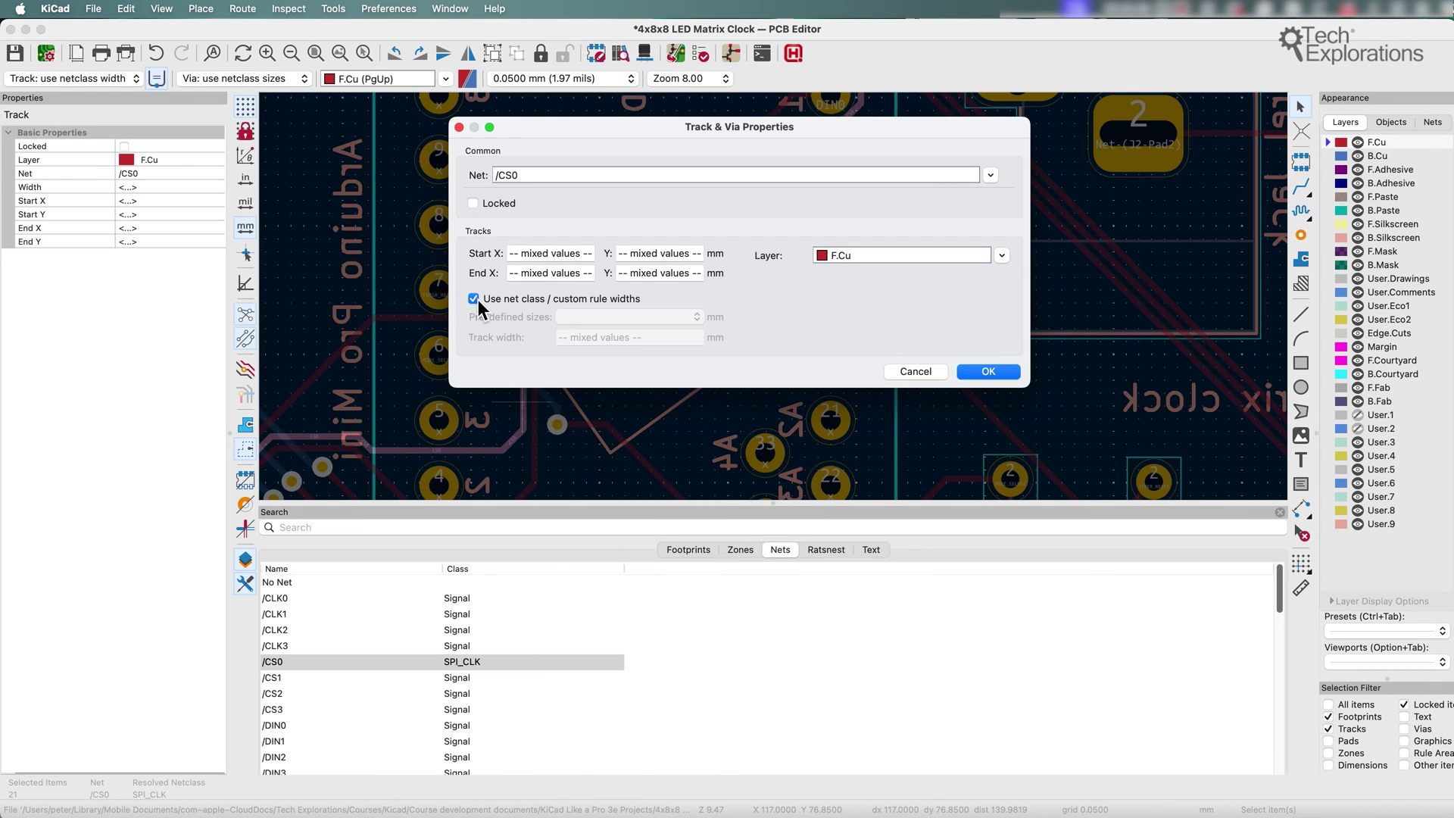
{"action": "left_click", "coordinate": [987, 371]}
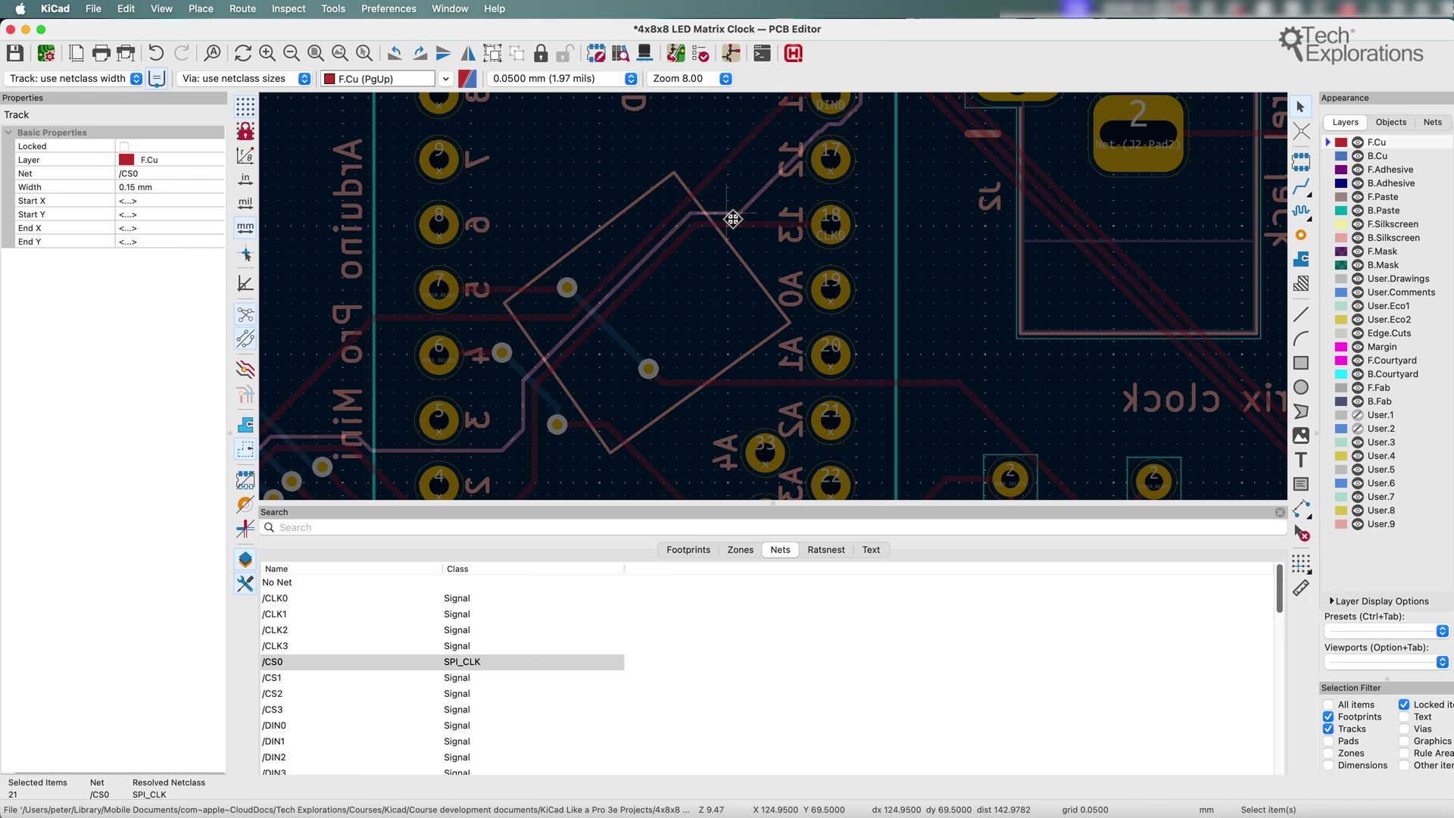
{"action": "scroll", "coordinate": [727, 224], "scroll_direction": "down", "scroll_amount": 4}
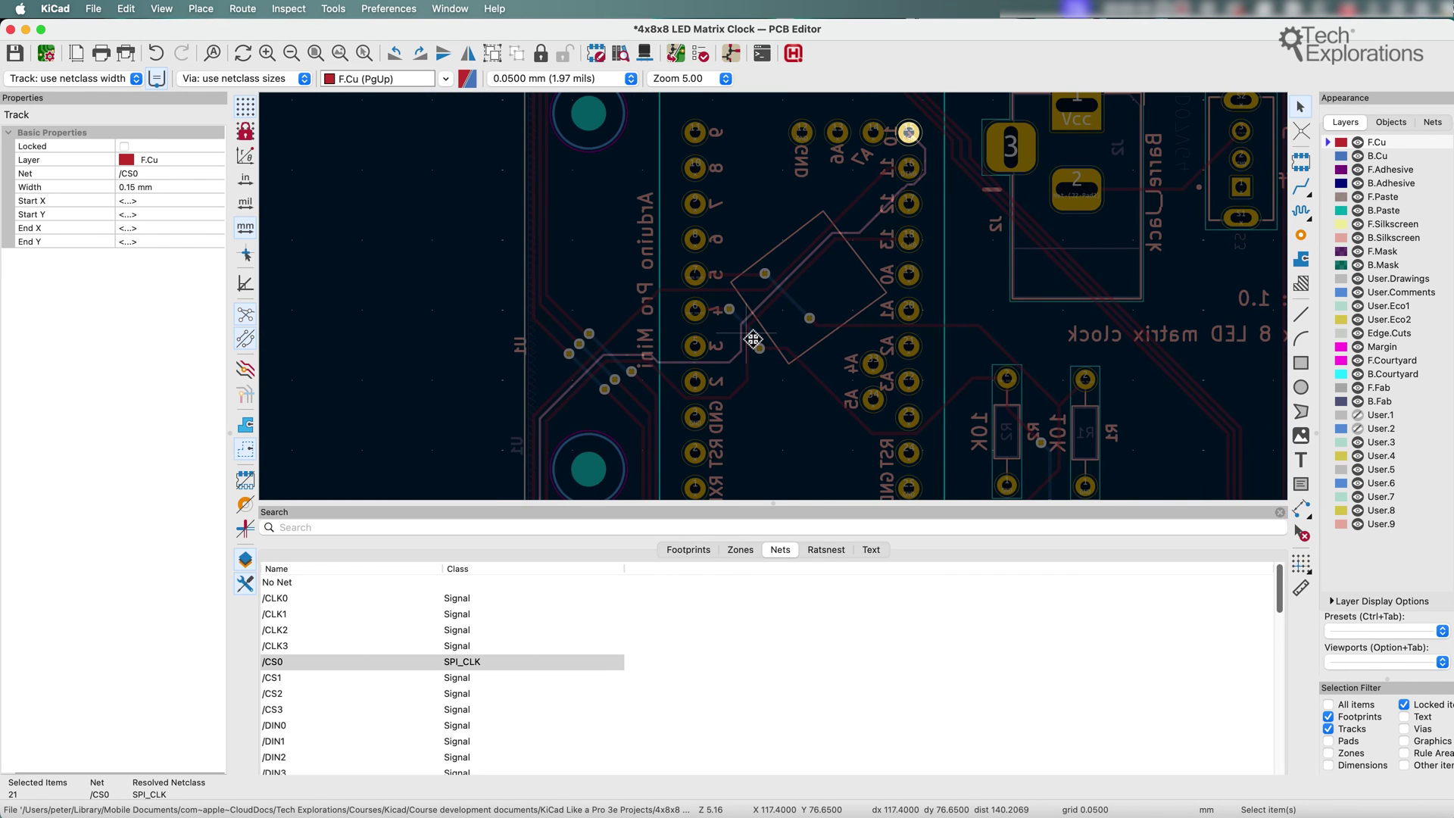
{"action": "scroll", "coordinate": [752, 339], "scroll_direction": "down", "scroll_amount": 3}
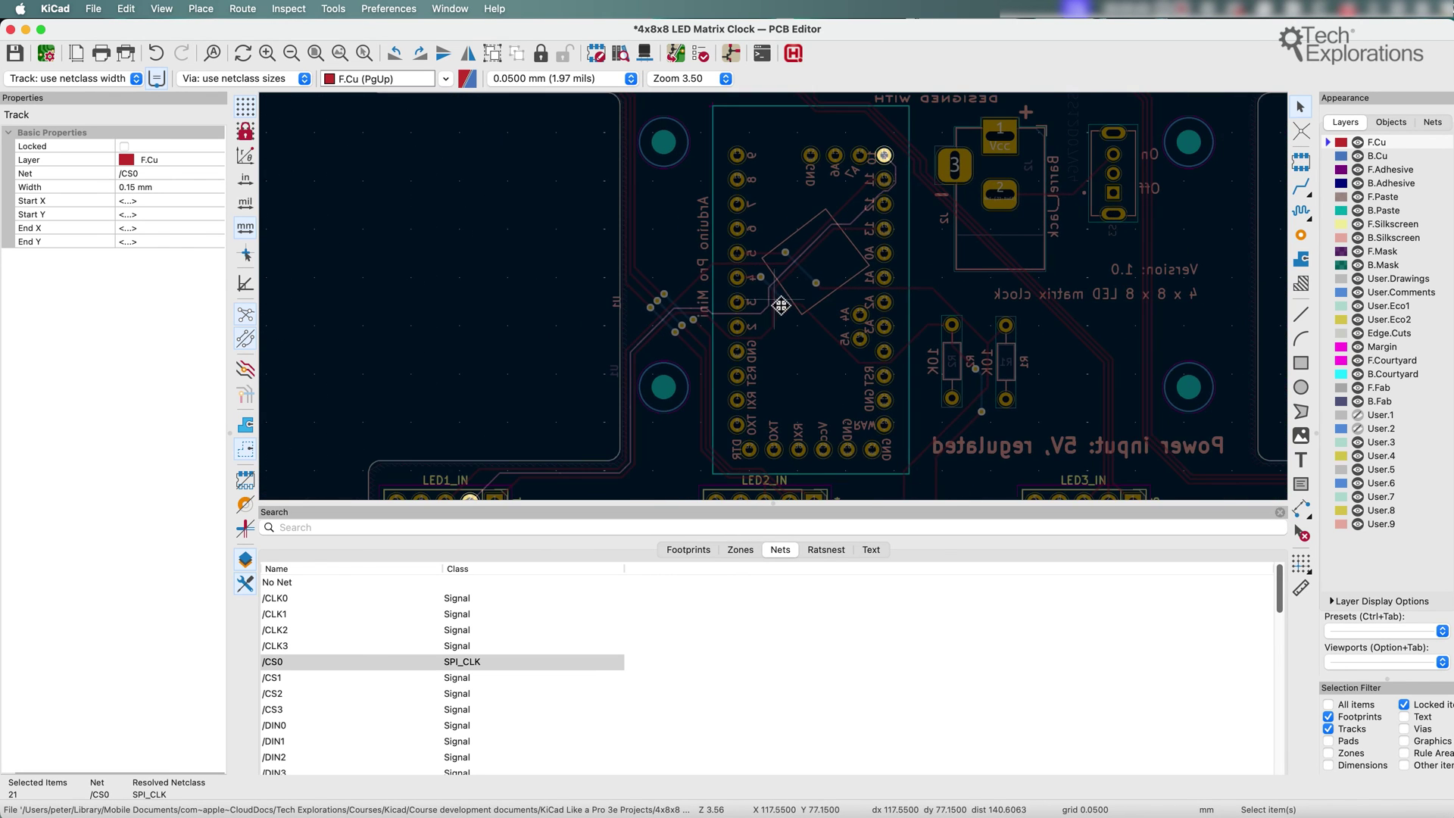